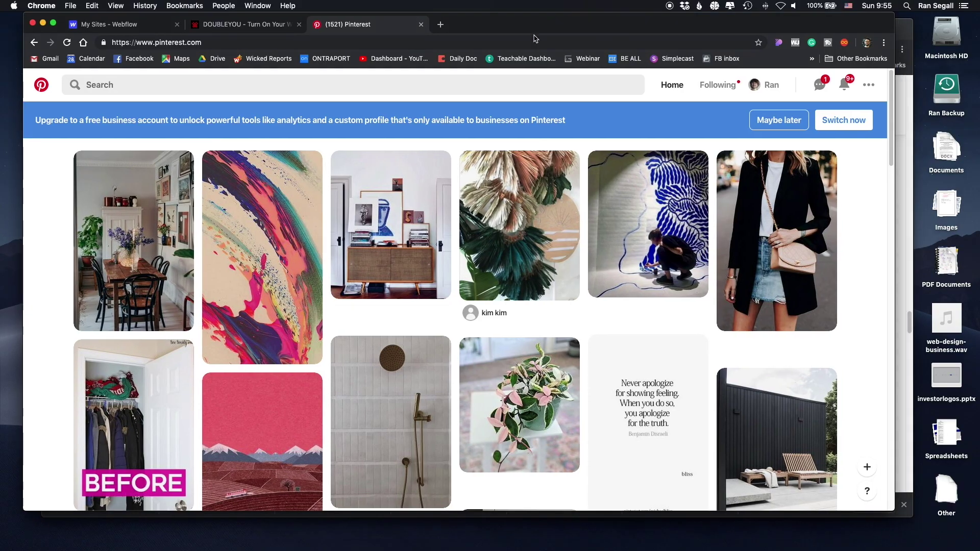
- Switch to the DOUBLEYOU website and dismiss its Next Retreat popup
scroll(309, 230, down, 3)
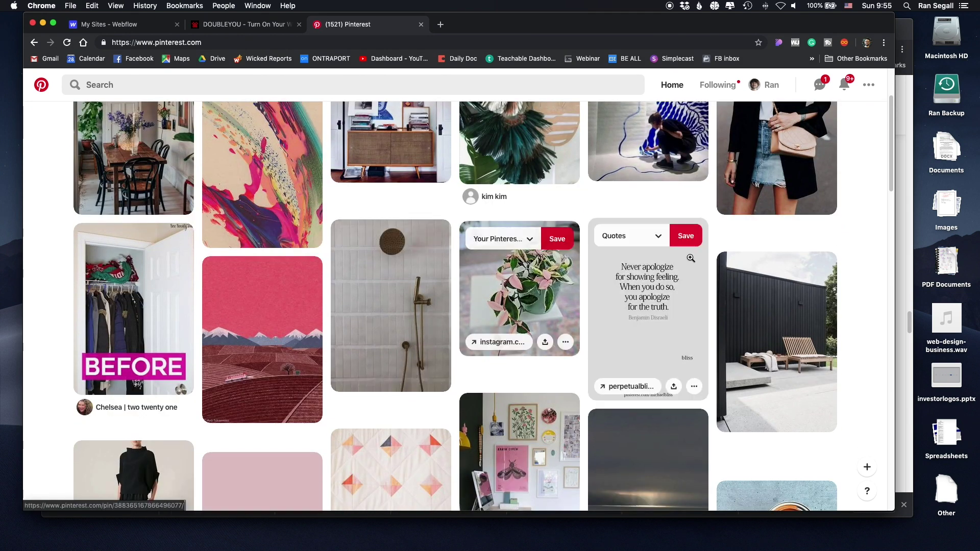
scroll(460, 281, down, 2)
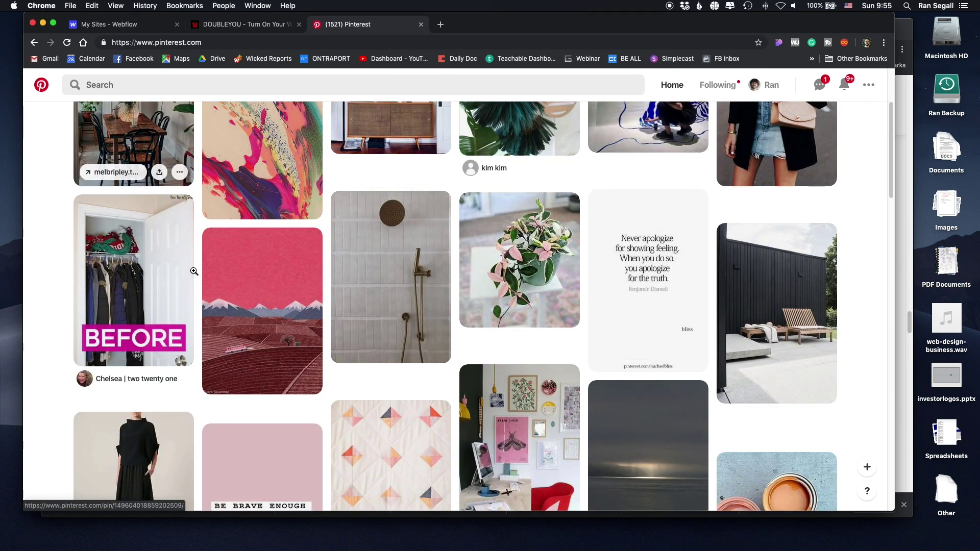
scroll(192, 269, down, 5)
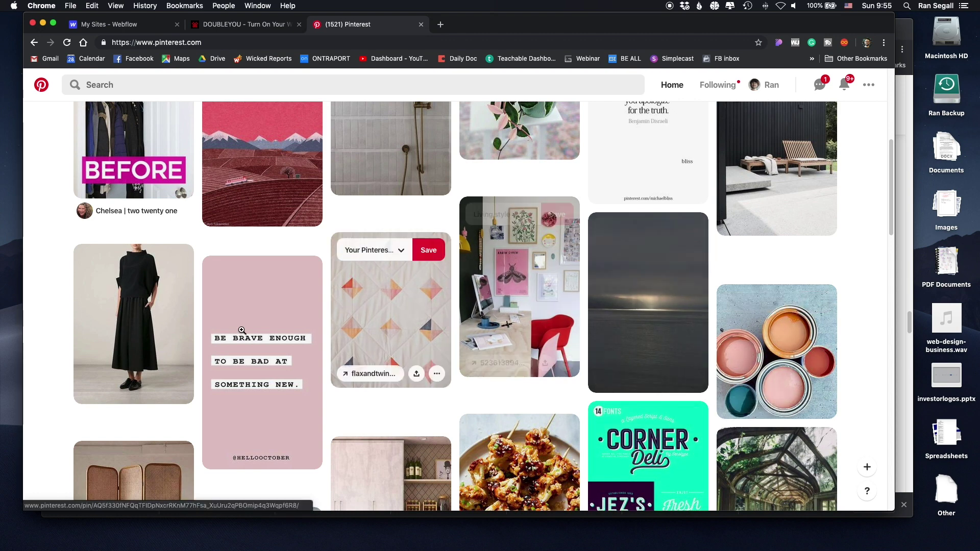
scroll(368, 306, down, 6)
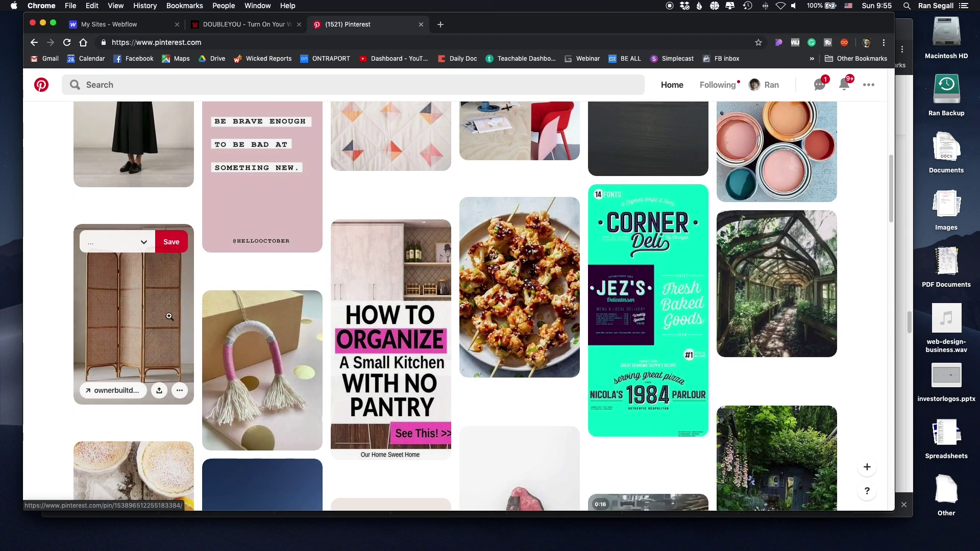
scroll(245, 306, up, 15)
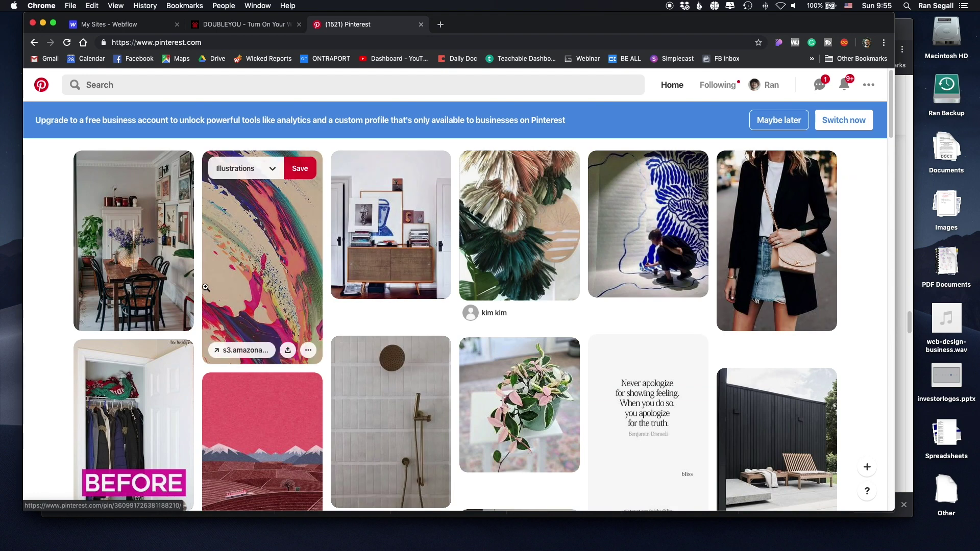
key(super+alt+Left)
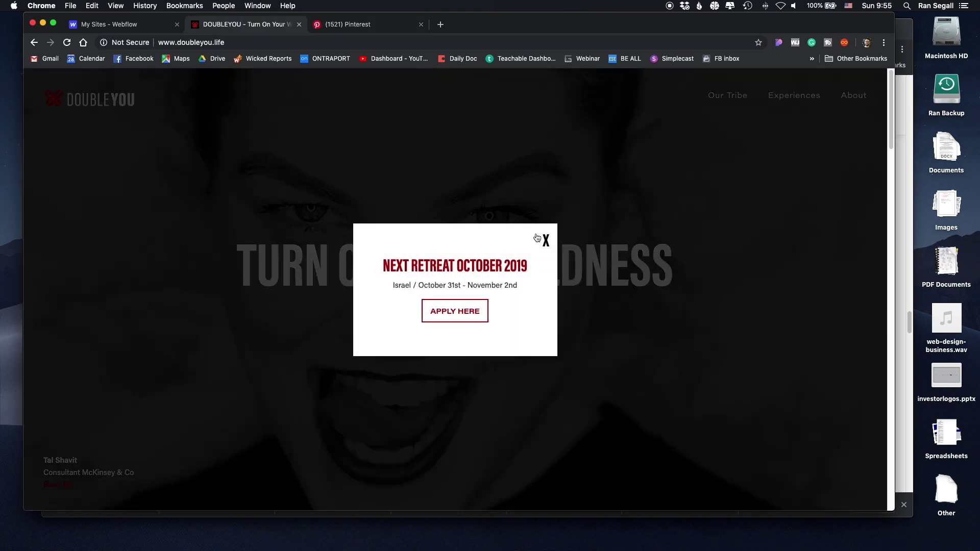
click(536, 236)
- Scroll through the DOUBLEYOU page, then return to the Webflow My Sites dashboard
scroll(525, 197, down, 15)
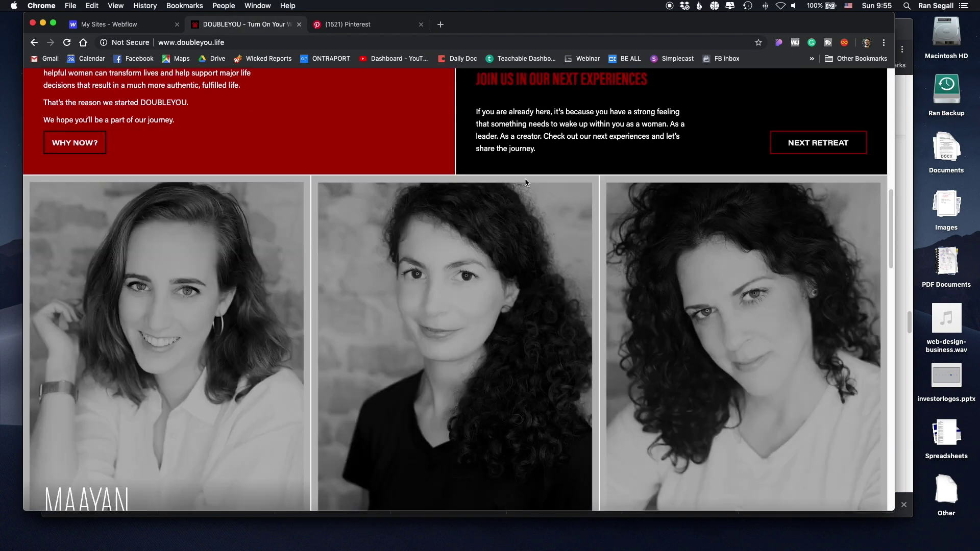
scroll(526, 182, down, 7)
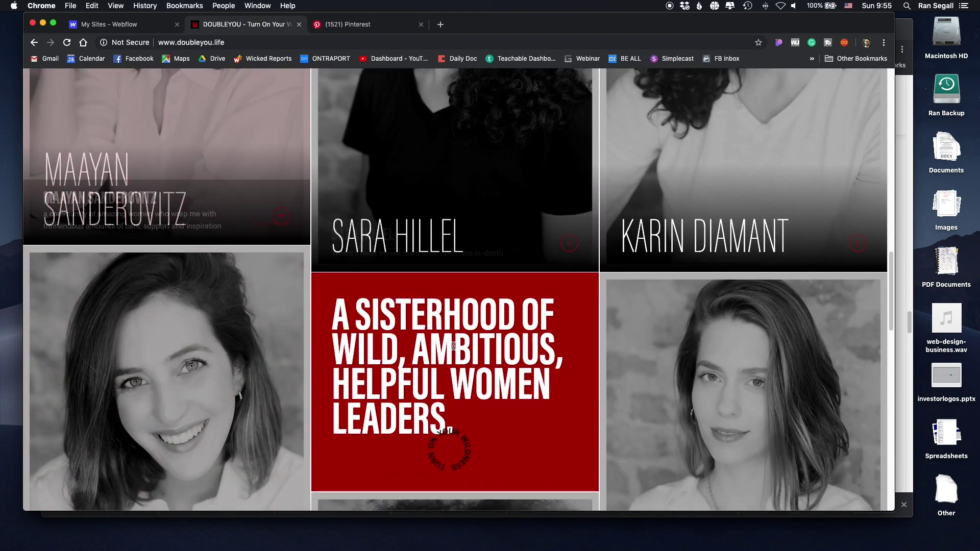
scroll(455, 344, down, 3)
scroll(459, 328, up, 20)
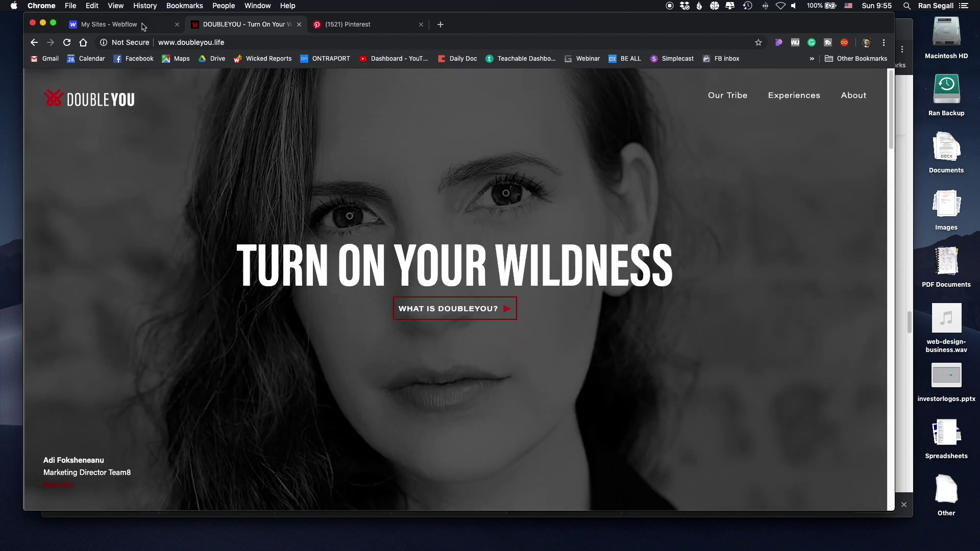
click(123, 26)
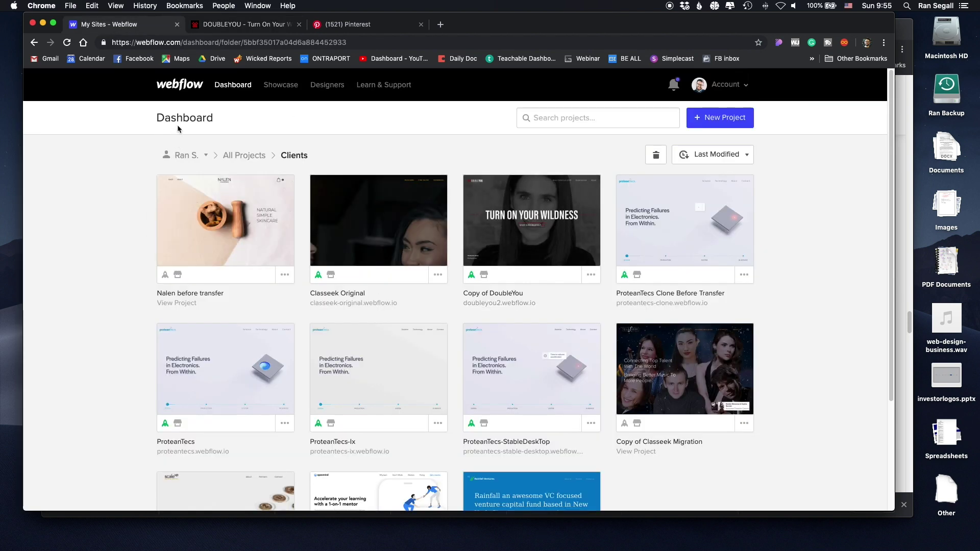
- Search all projects for 'pin' and open the pinterest project in the Designer
click(241, 87)
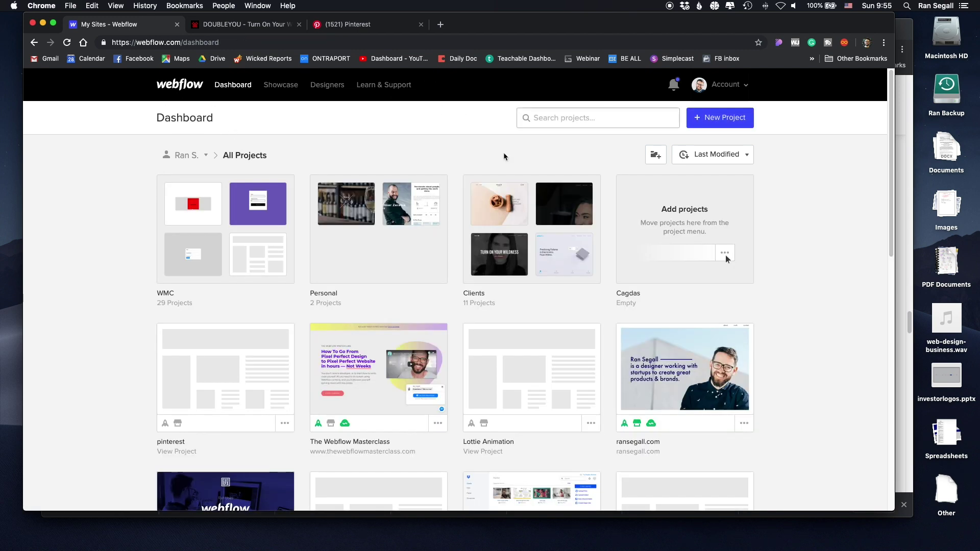
click(585, 117)
text(pin)
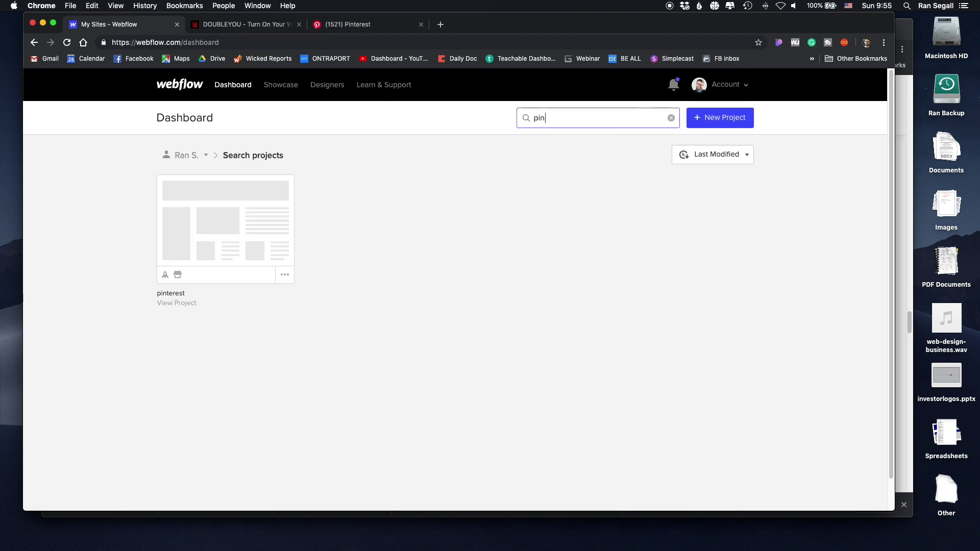
click(200, 230)
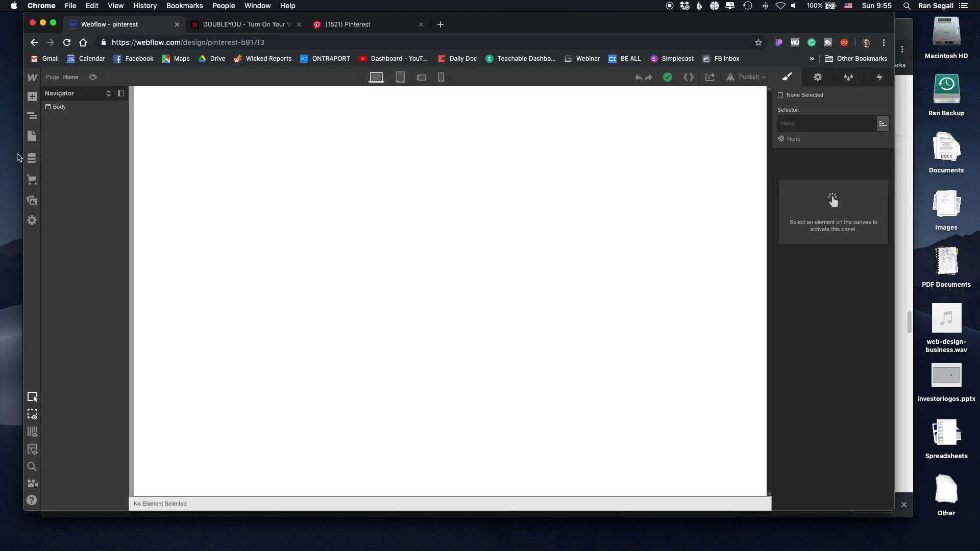
- Add a Container at the top of the page Body
click(33, 199)
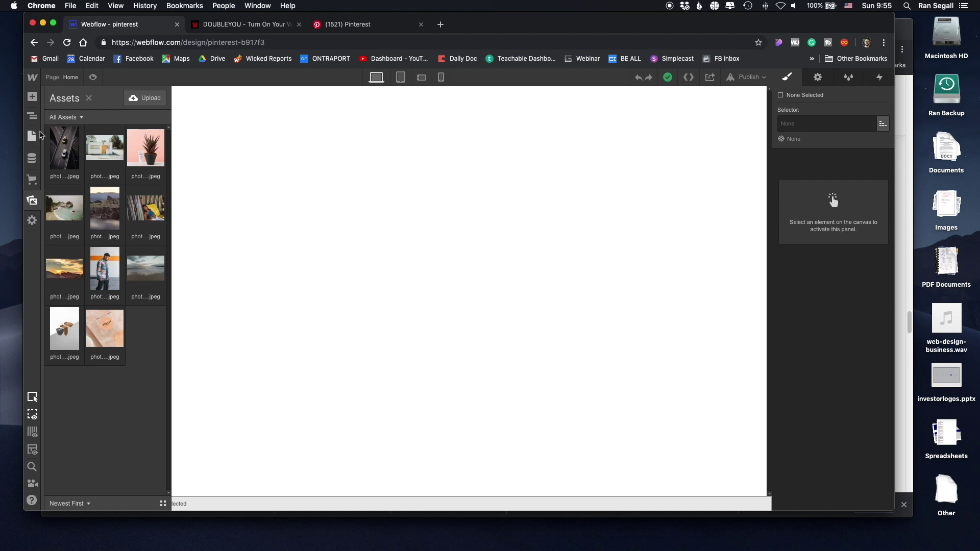
click(33, 116)
click(55, 108)
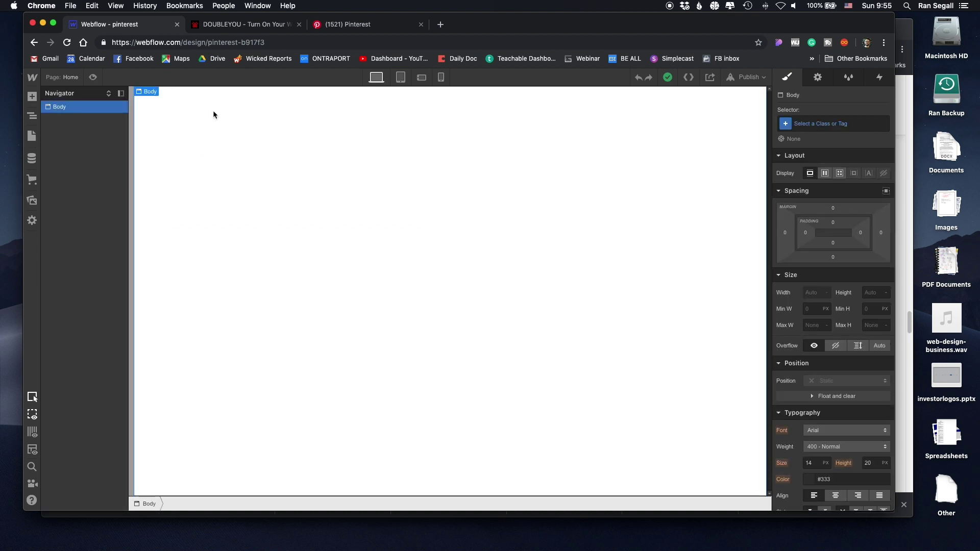
click(32, 96)
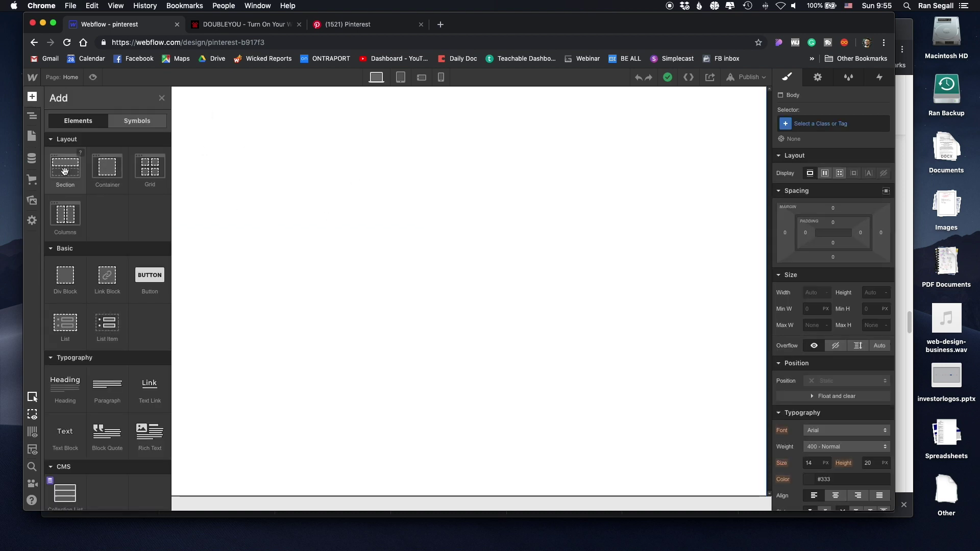
drag(107, 171, 386, 120)
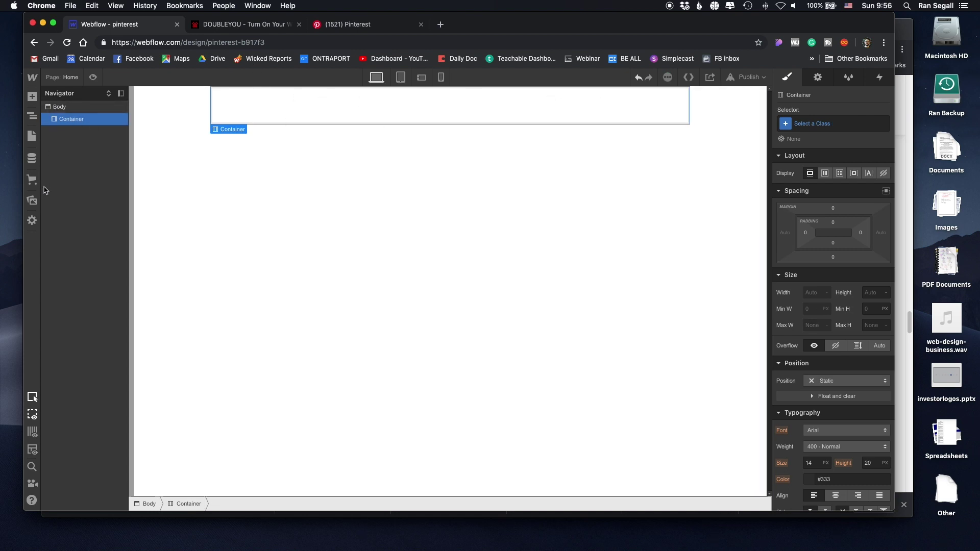
- Place the aerial road photo in the Container, class it ImageGrid, and duplicate it
click(32, 202)
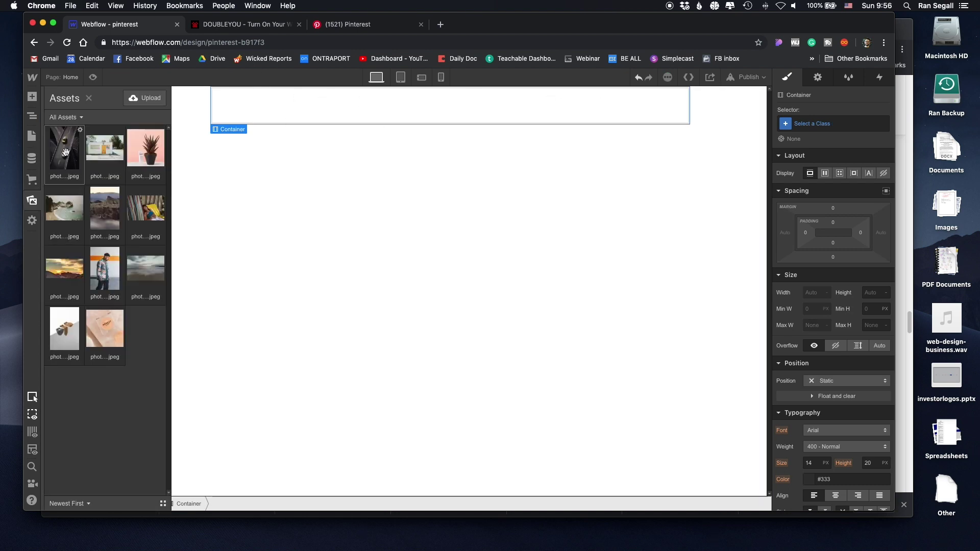
drag(65, 151, 324, 107)
click(354, 107)
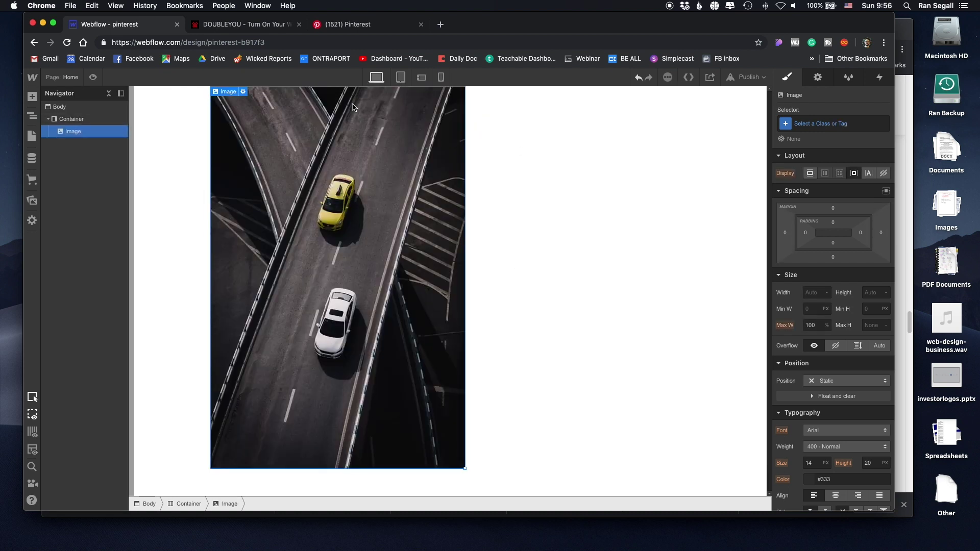
click(847, 123)
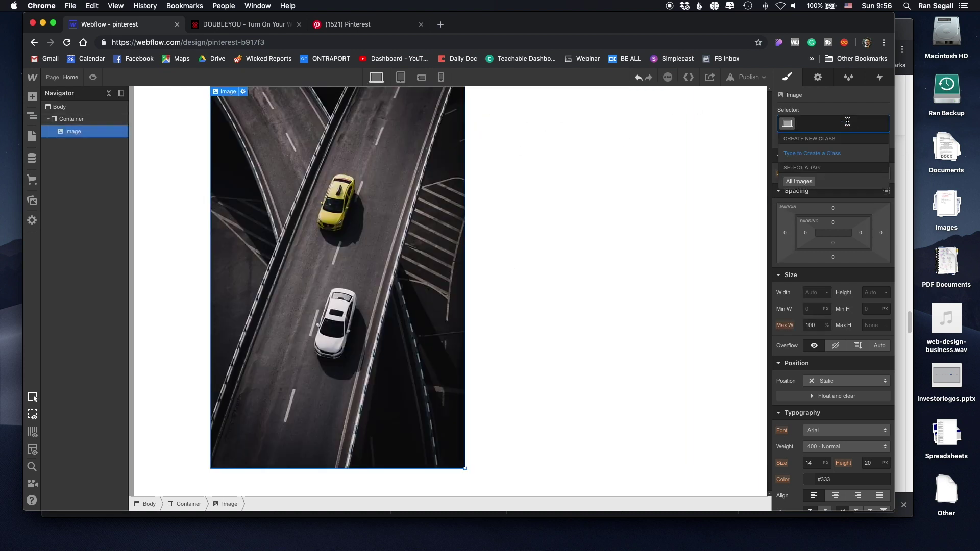
text(ImageGrid)
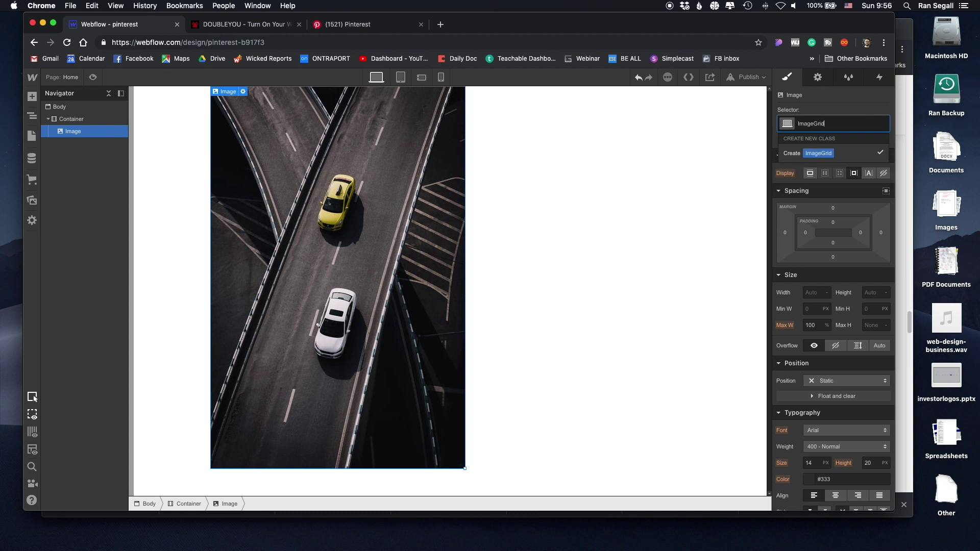
key(Return)
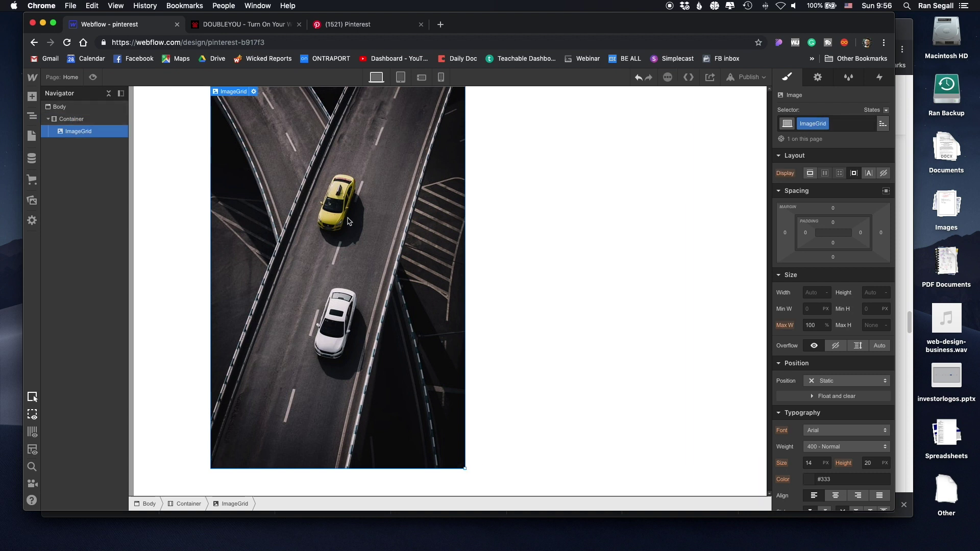
key(super+v)
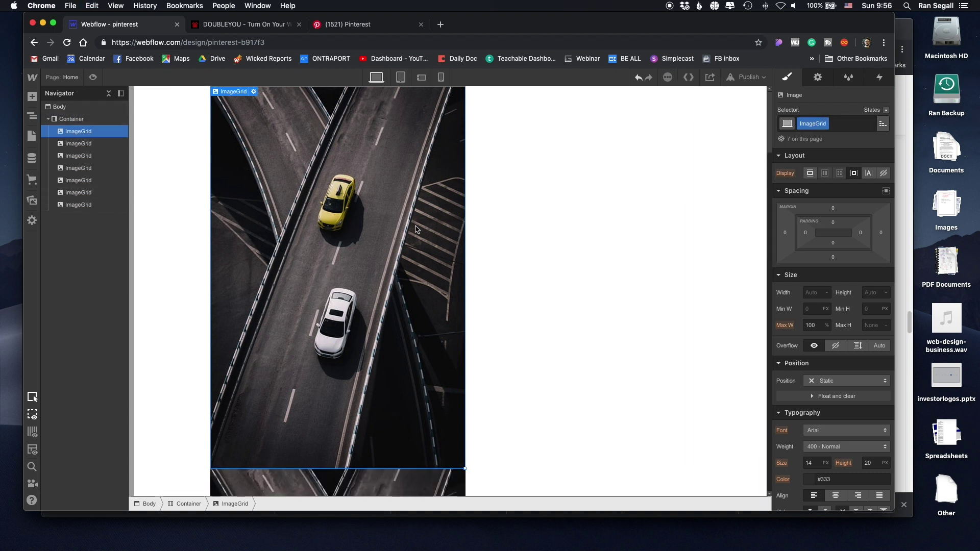
- Replace the second ImageGrid image's road photo with the street photo
scroll(416, 230, down, 3)
scroll(388, 220, up, 3)
scroll(358, 212, down, 3)
scroll(331, 205, up, 3)
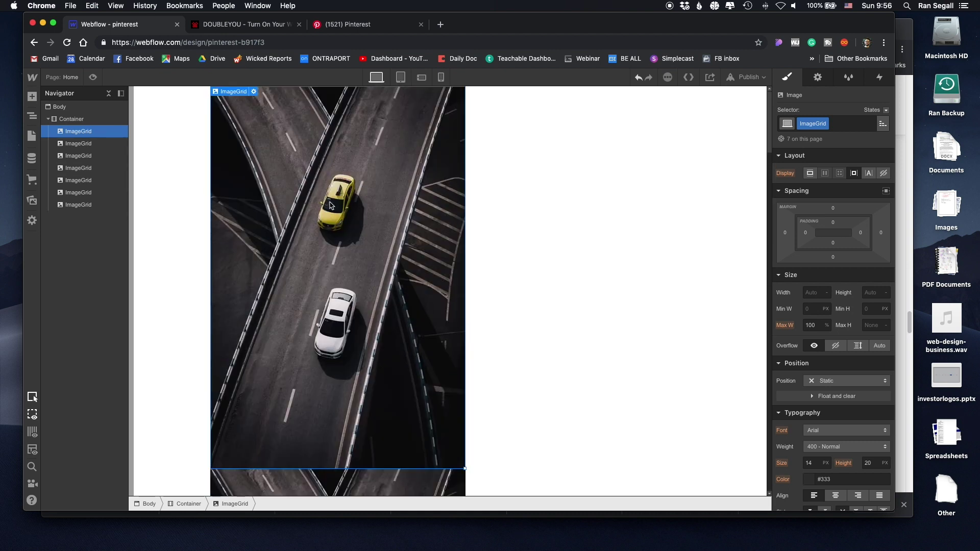
scroll(331, 206, down, 3)
double_click(350, 301)
click(318, 159)
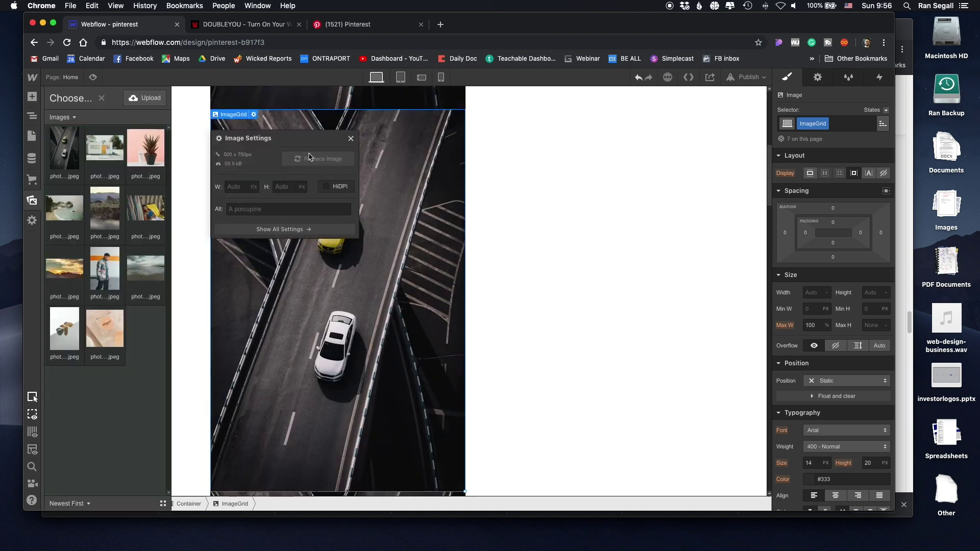
key(Escape)
click(297, 162)
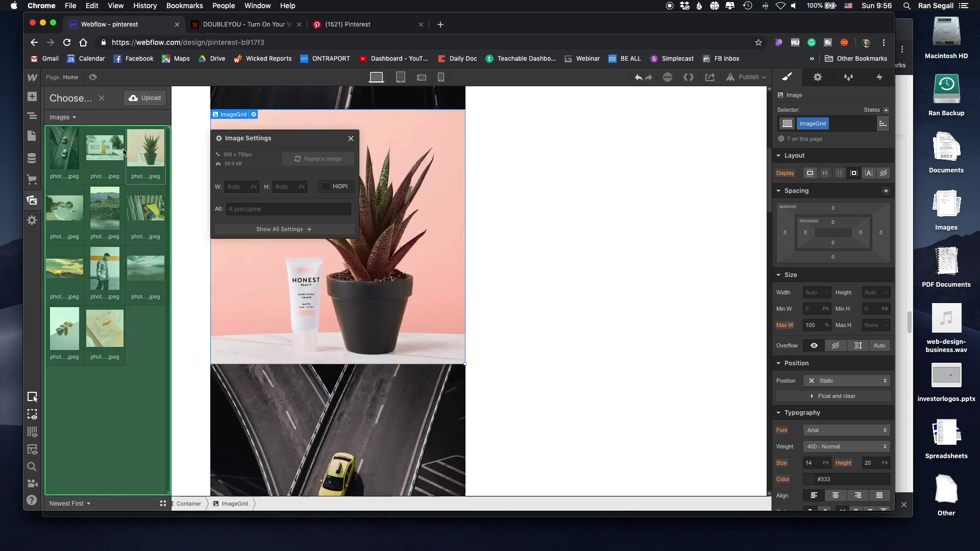
click(339, 160)
- Swap the next two road images for the plant photo and the beach photo
click(351, 139)
scroll(342, 214, down, 1)
double_click(330, 286)
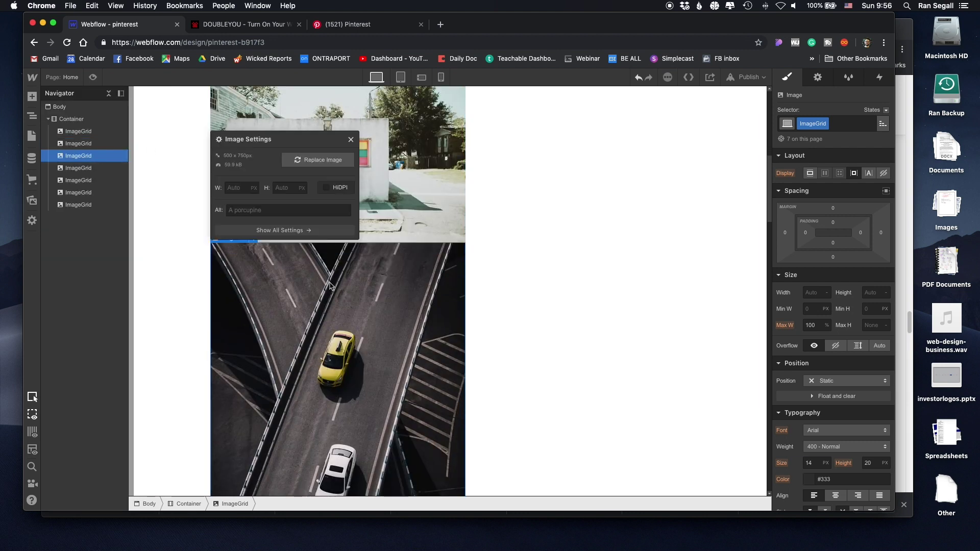
click(317, 161)
click(105, 208)
scroll(331, 187, down, 12)
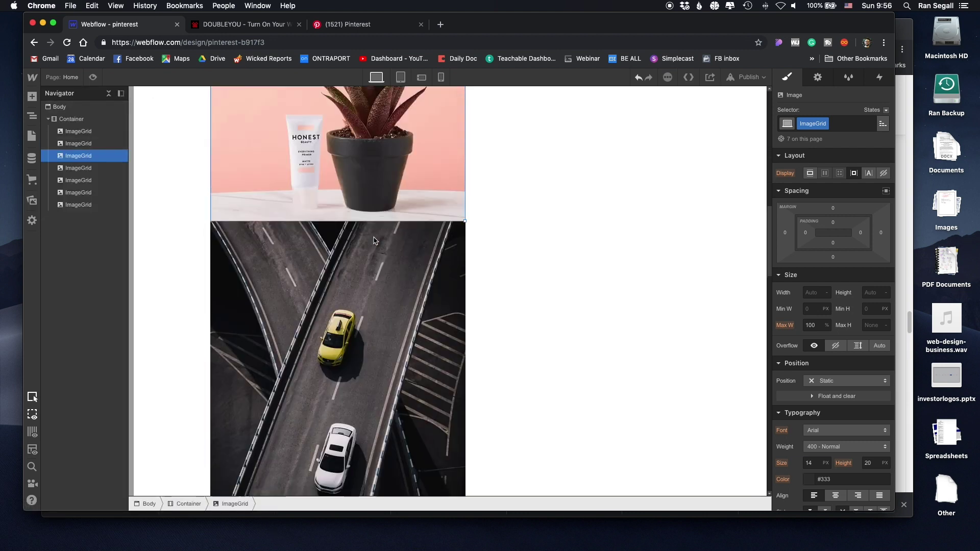
scroll(331, 187, down, 4)
double_click(258, 185)
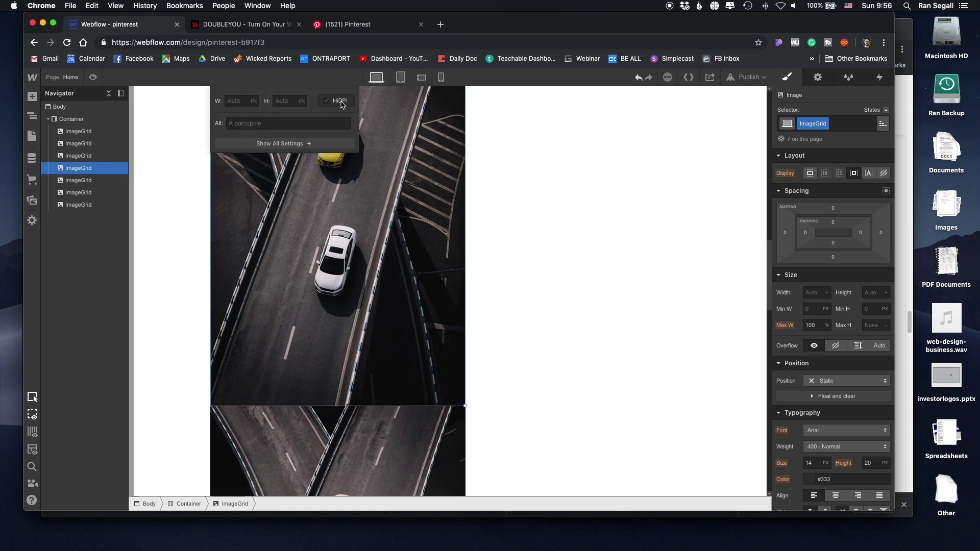
scroll(335, 189, up, 3)
click(331, 237)
click(105, 329)
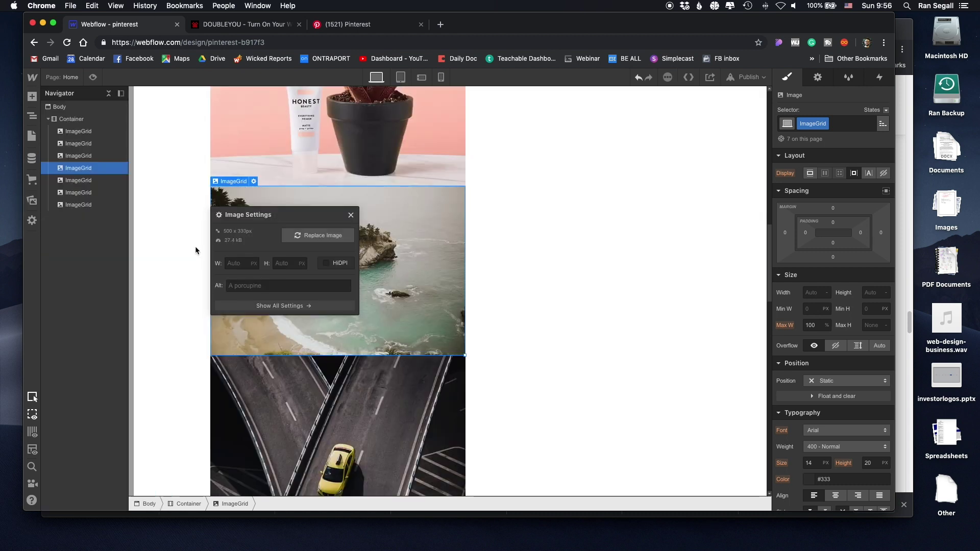
click(347, 219)
- Replace the next two road images with the desert couple and striped hammock photos
scroll(337, 265, down, 3)
double_click(337, 292)
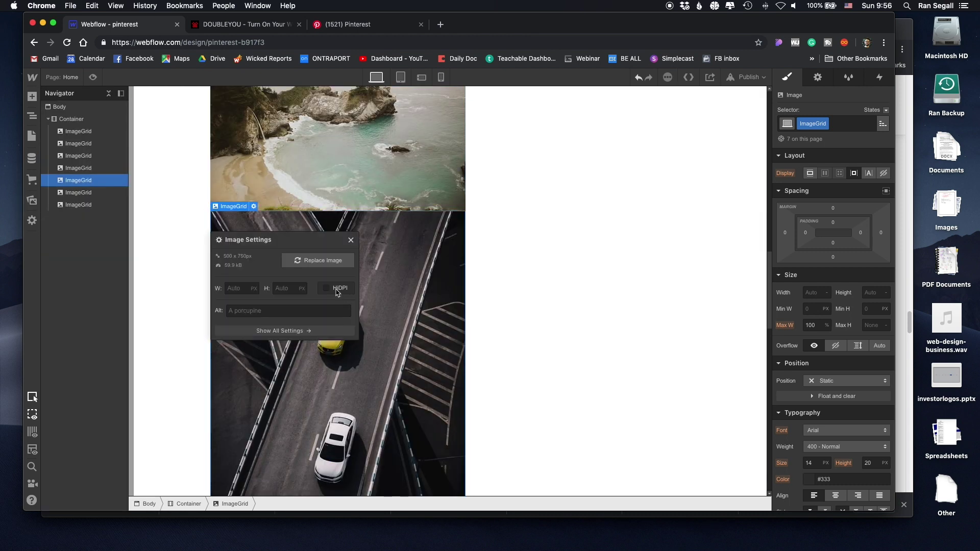
click(313, 259)
click(115, 213)
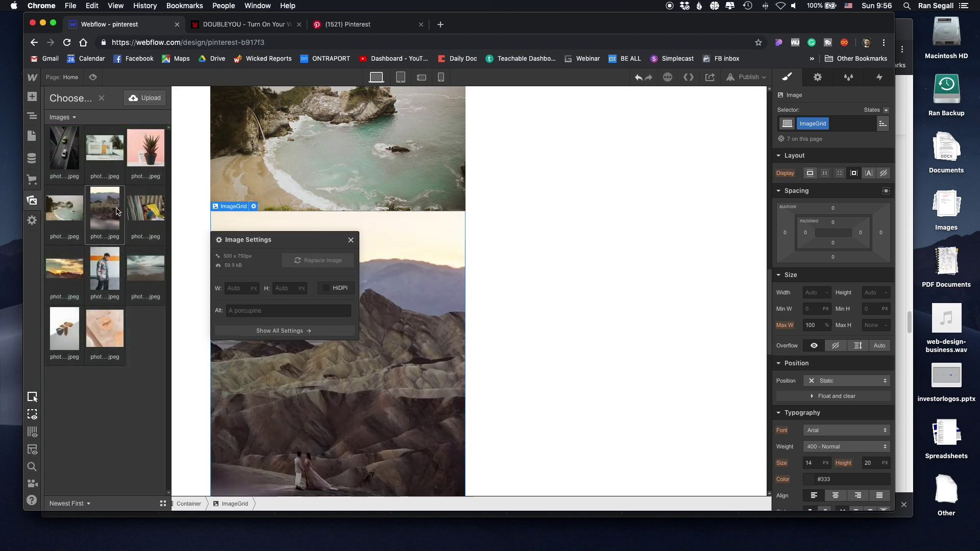
click(350, 241)
scroll(332, 316, down, 7)
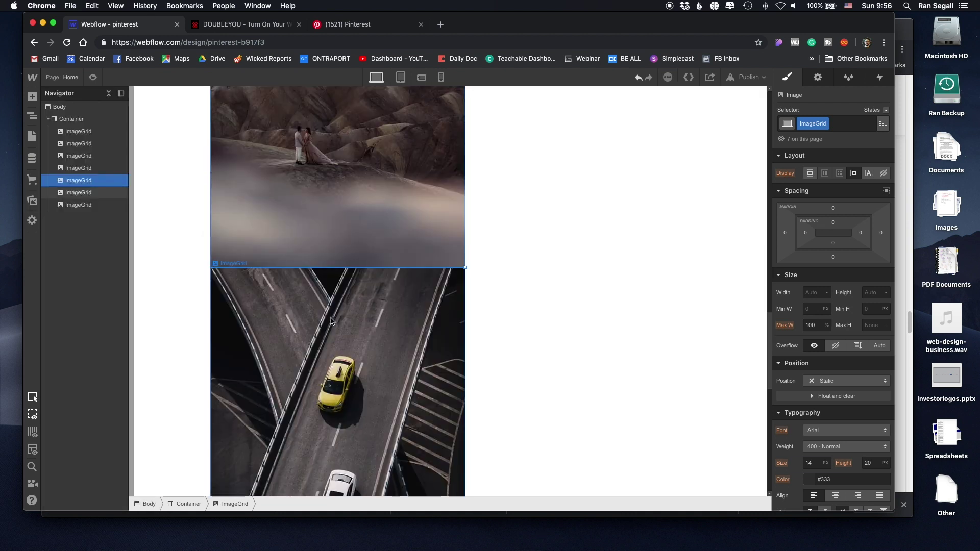
double_click(332, 321)
click(320, 186)
click(97, 204)
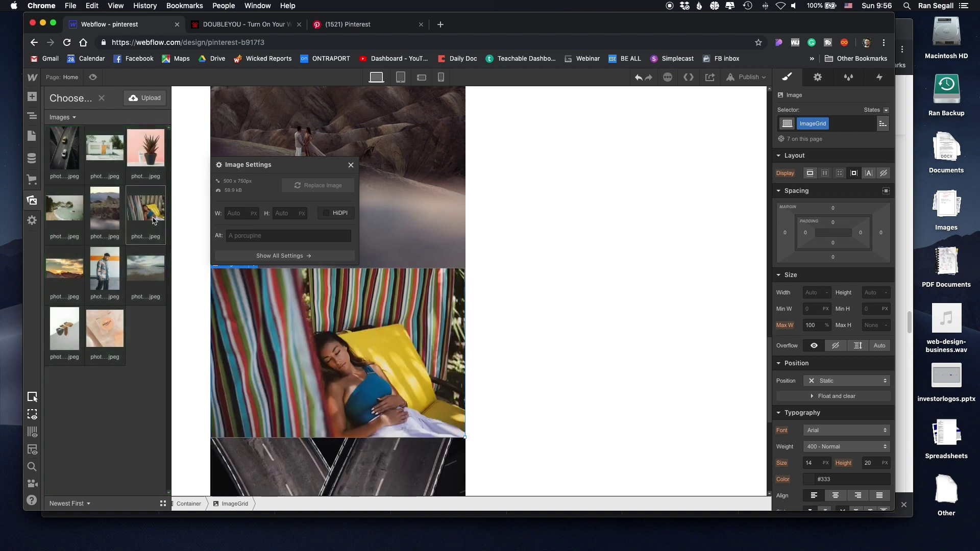
click(350, 166)
- Replace the last road image with the sunset photo, then select the image Container
scroll(350, 214, down, 7)
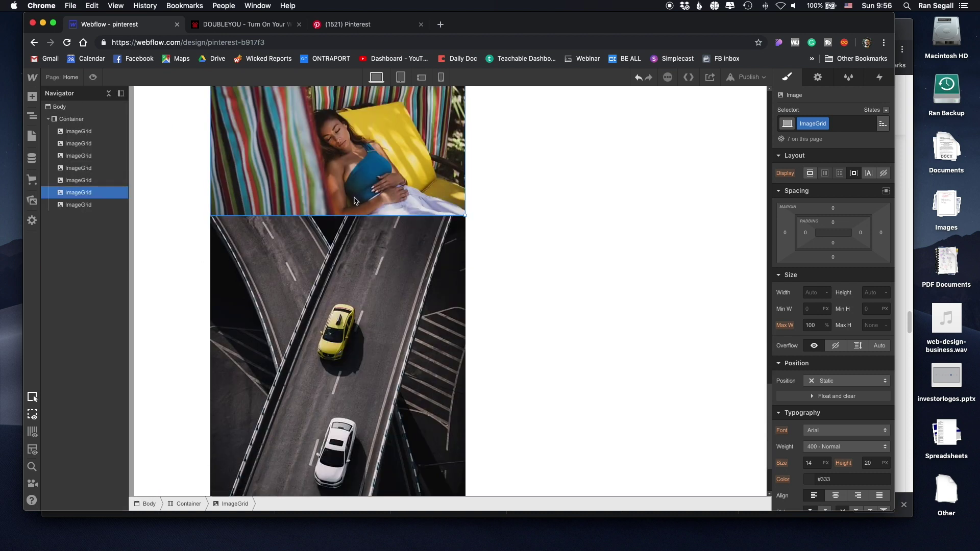
double_click(352, 229)
click(303, 168)
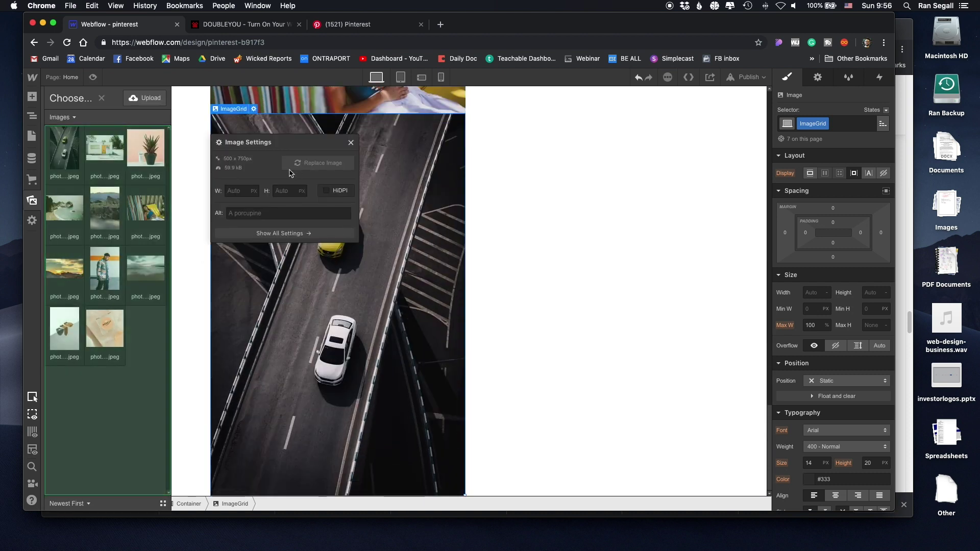
click(80, 267)
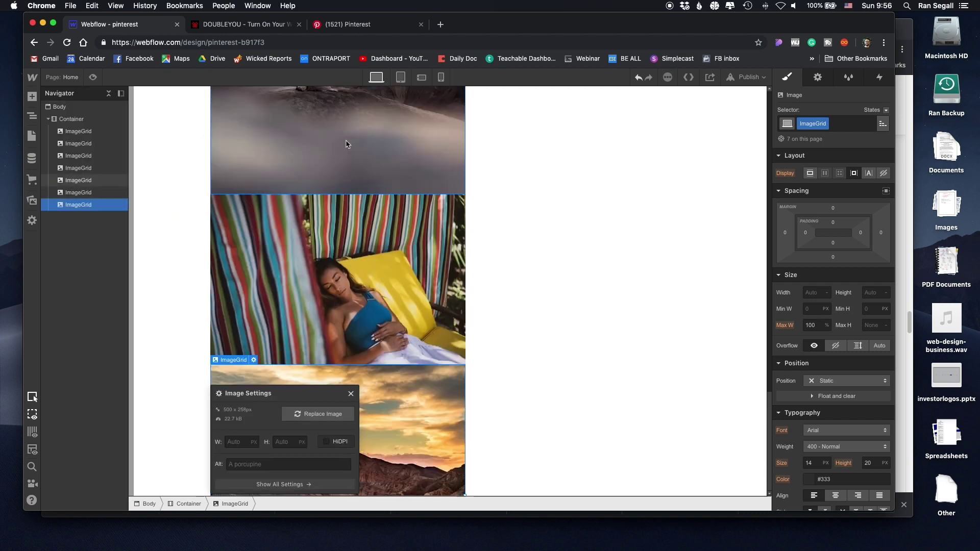
click(351, 396)
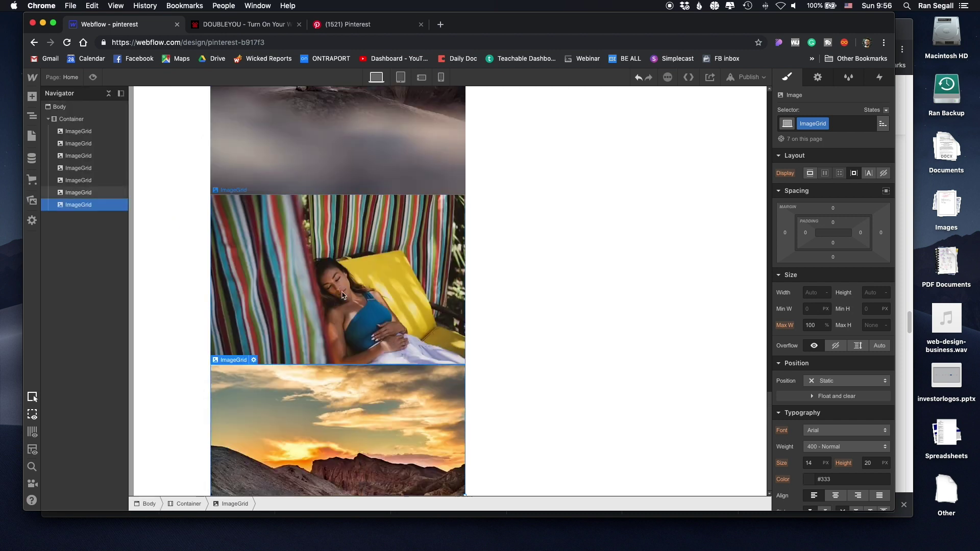
scroll(390, 381, up, 5)
scroll(393, 357, down, 5)
scroll(398, 330, up, 10)
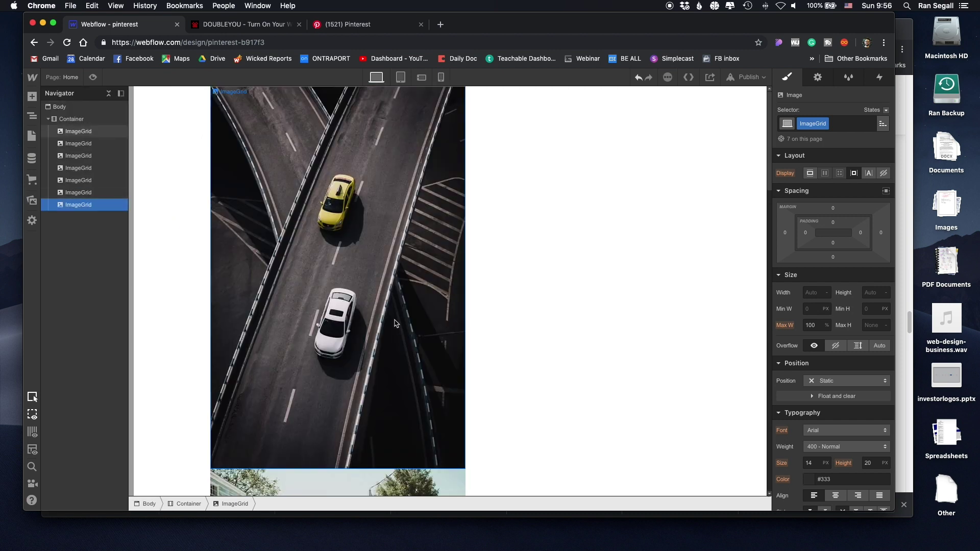
click(597, 175)
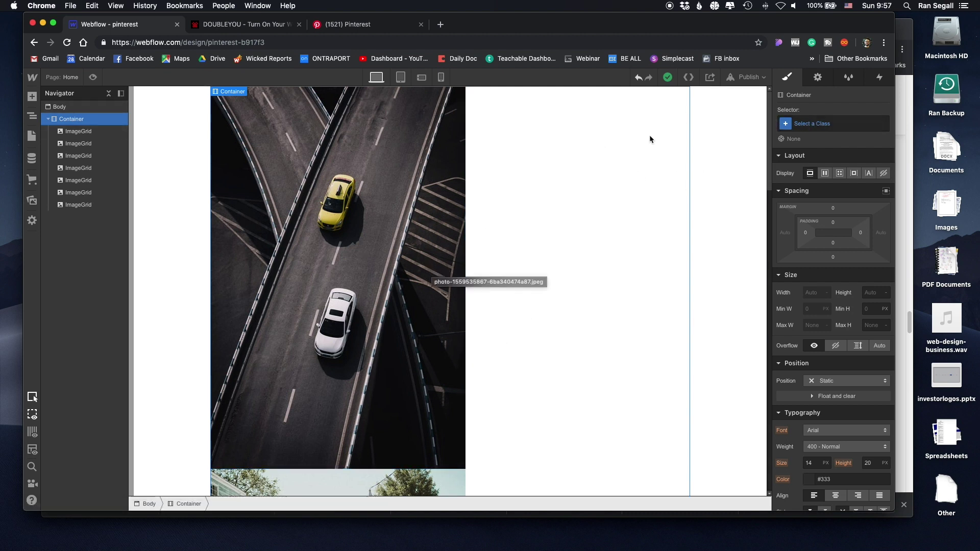
- Open the Style panel's class selector for the selected Container
click(833, 124)
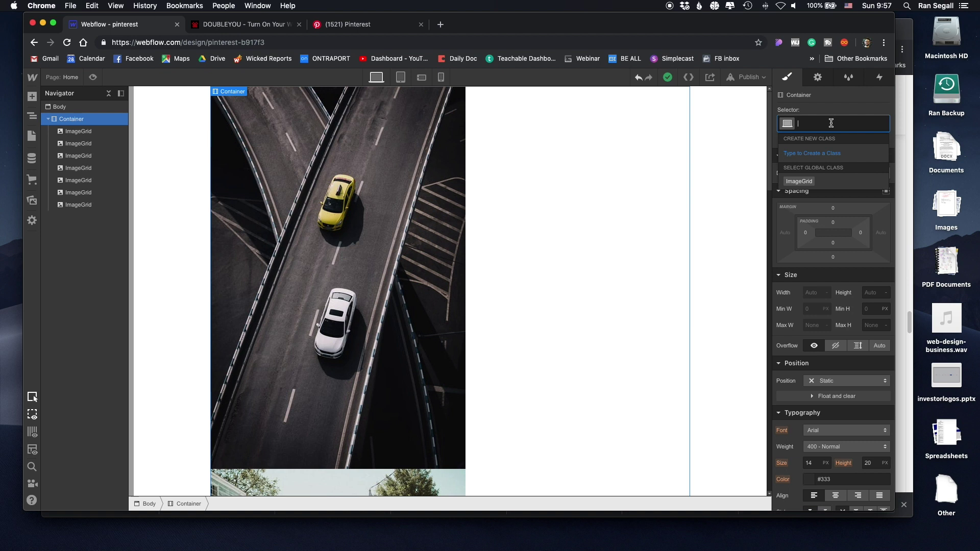
- Apply a new PinterestGrid class to the Container wrapping the seven ImageGrid images
text(PinterestGr)
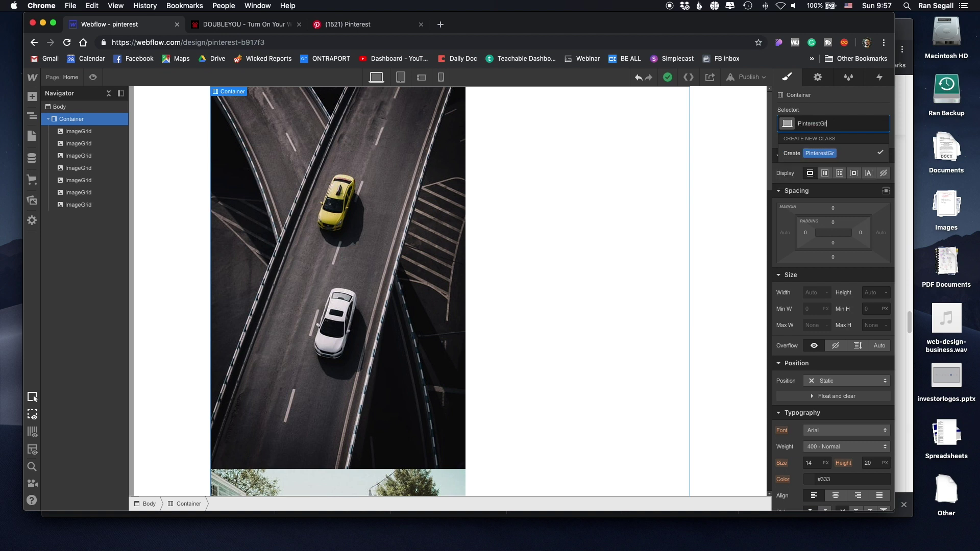
text(id)
key(Return)
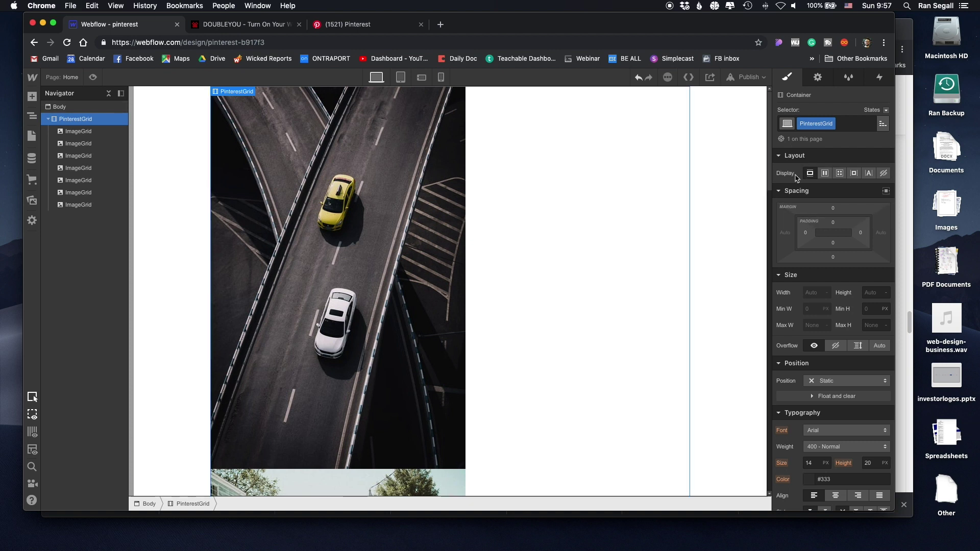
scroll(840, 345, down, 3)
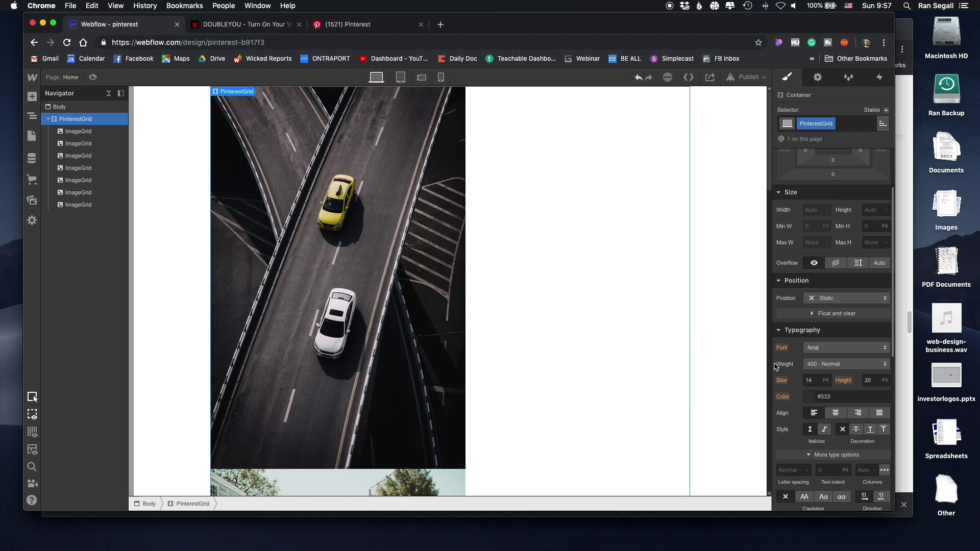
scroll(824, 352, down, 1)
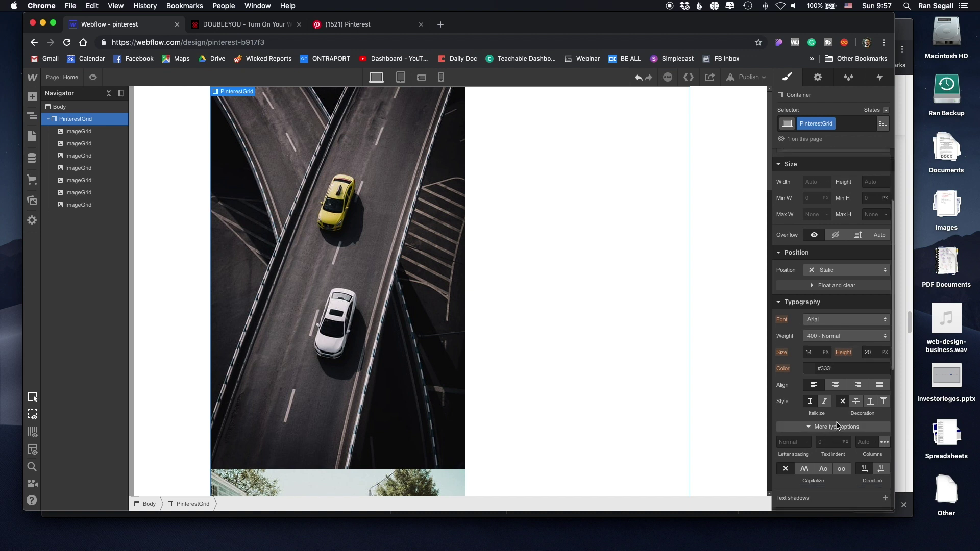
scroll(847, 424, down, 1)
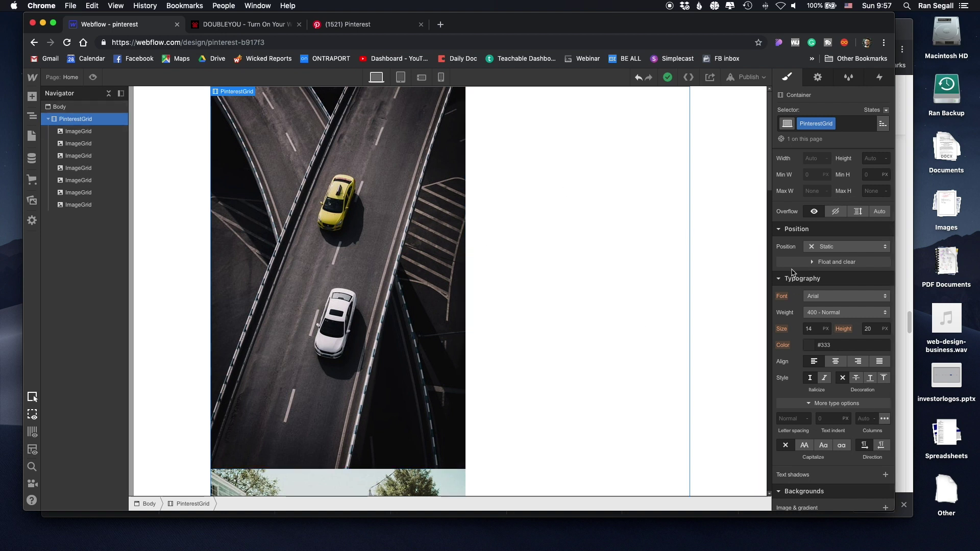
scroll(832, 255, up, 5)
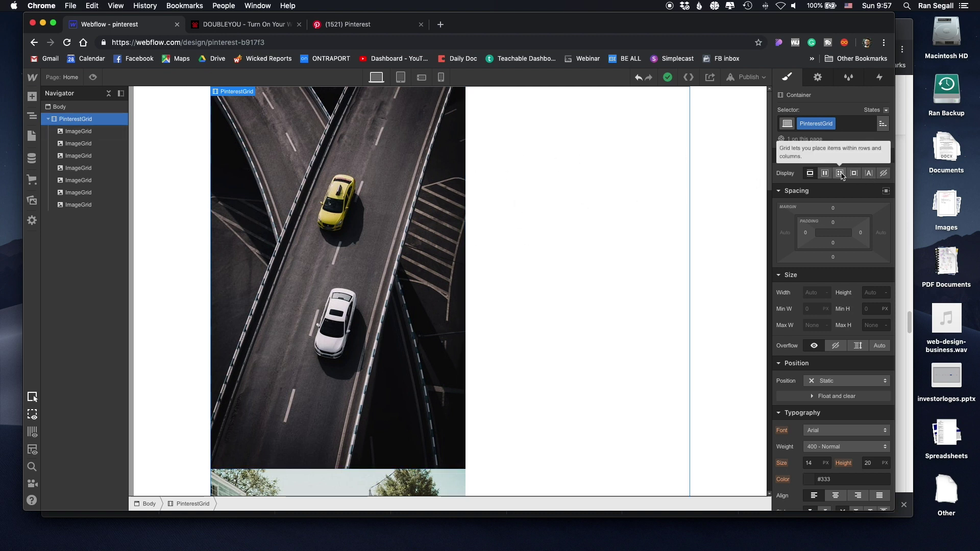
- Set PinterestGrid's typography Columns to 3 with a 14 px column gap
scroll(408, 256, down, 4)
scroll(827, 357, down, 4)
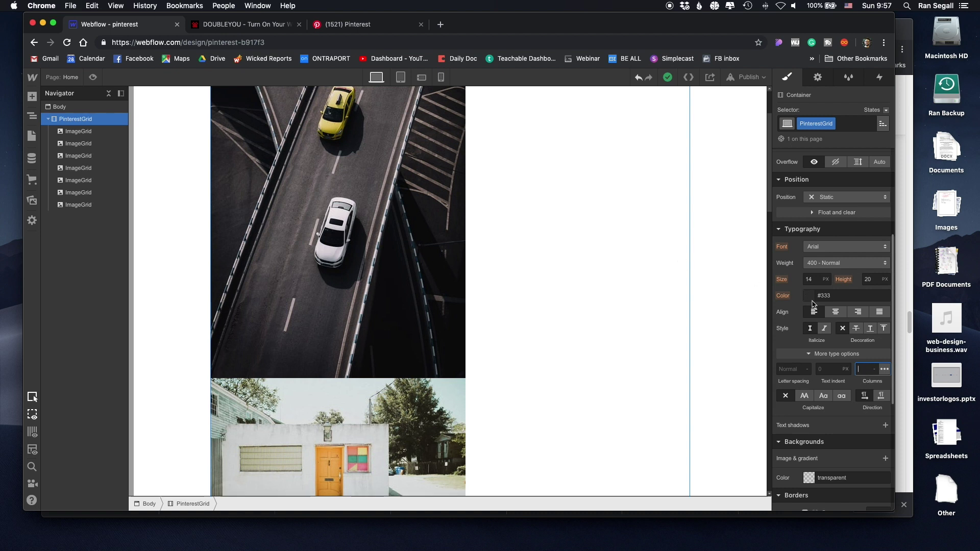
text(3)
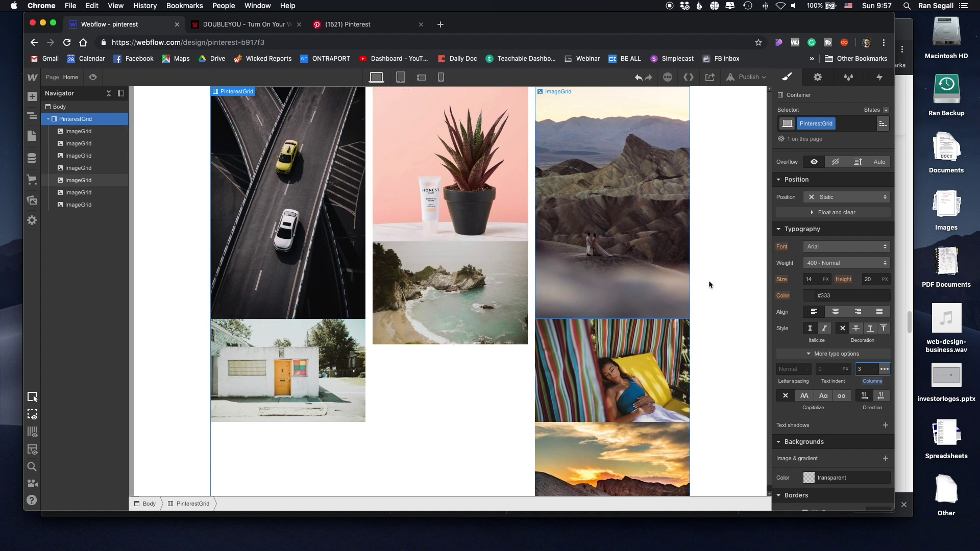
click(884, 370)
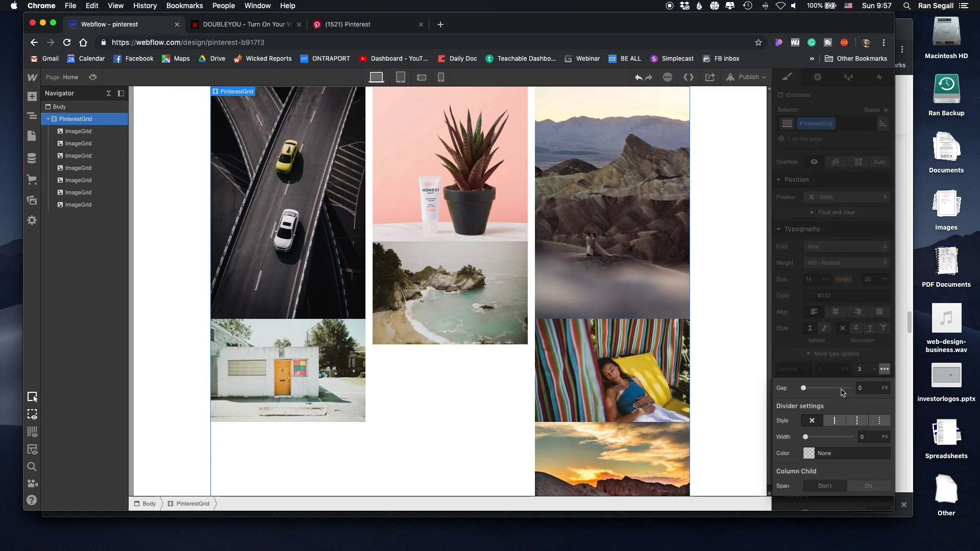
mouse_move(804, 388)
mouse_down()
mouse_move(835, 388)
mouse_move(811, 380)
mouse_up()
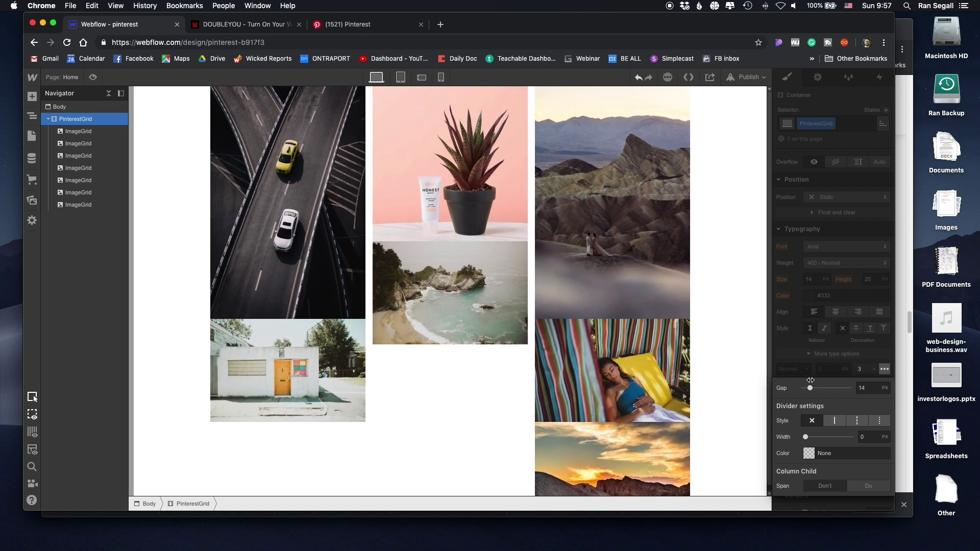
click(814, 364)
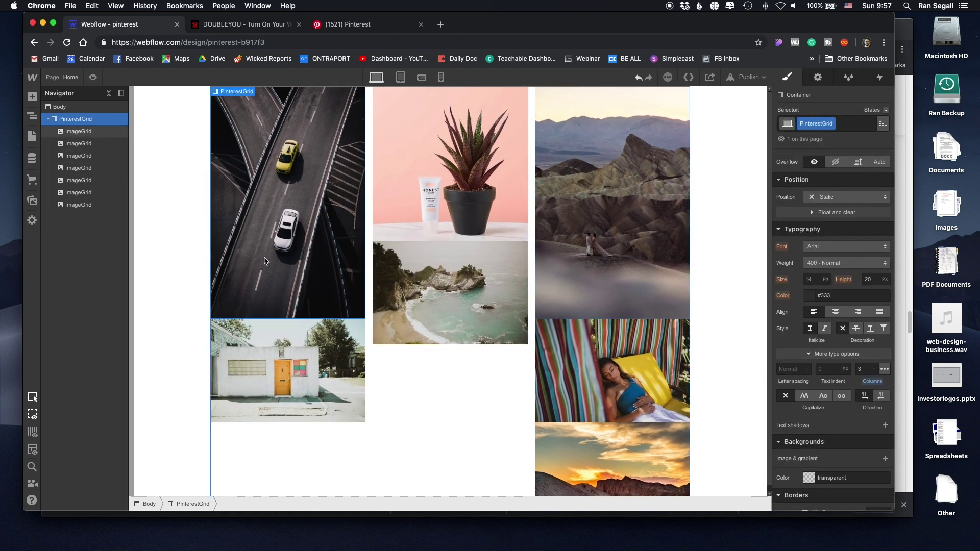
scroll(340, 250, down, 1)
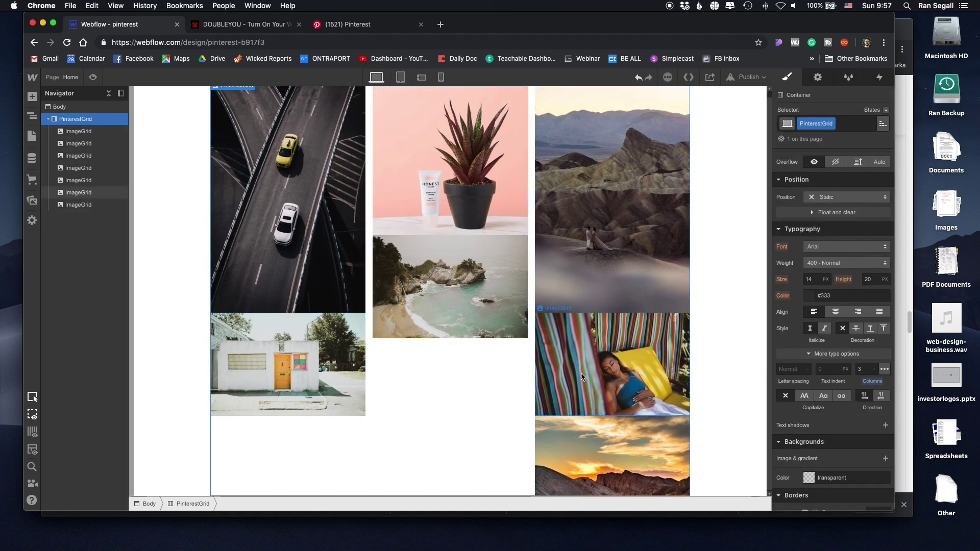
scroll(332, 237, up, 1)
- Set a 17 px bottom margin on the ImageGrid class, then select the house photo image
click(294, 266)
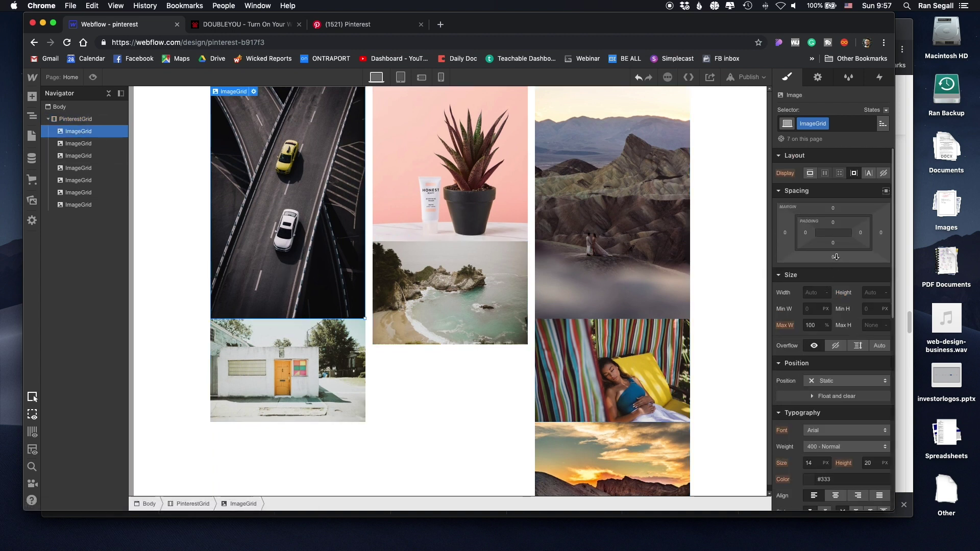
drag(836, 256, 836, 283)
scroll(637, 230, down, 2)
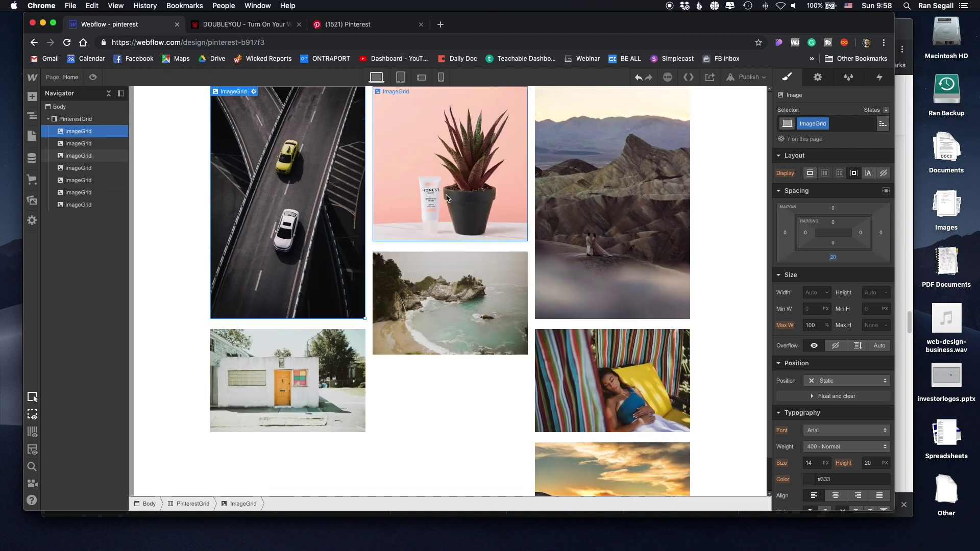
drag(828, 255, 826, 257)
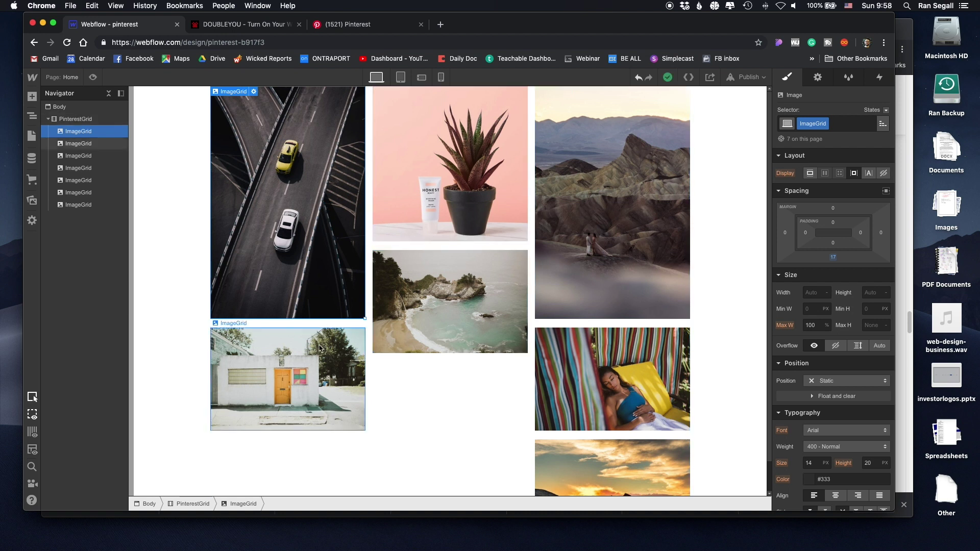
scroll(274, 426, down, 2)
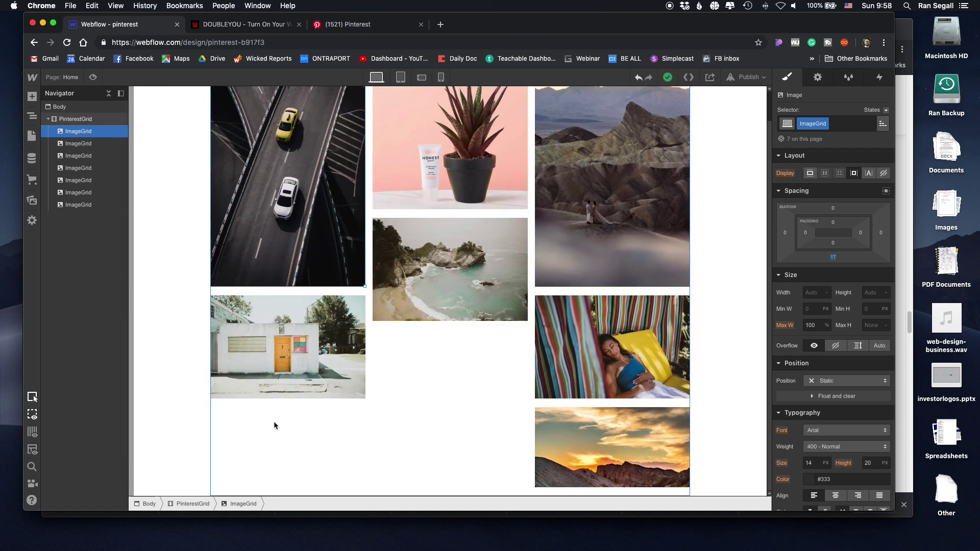
scroll(275, 425, up, 2)
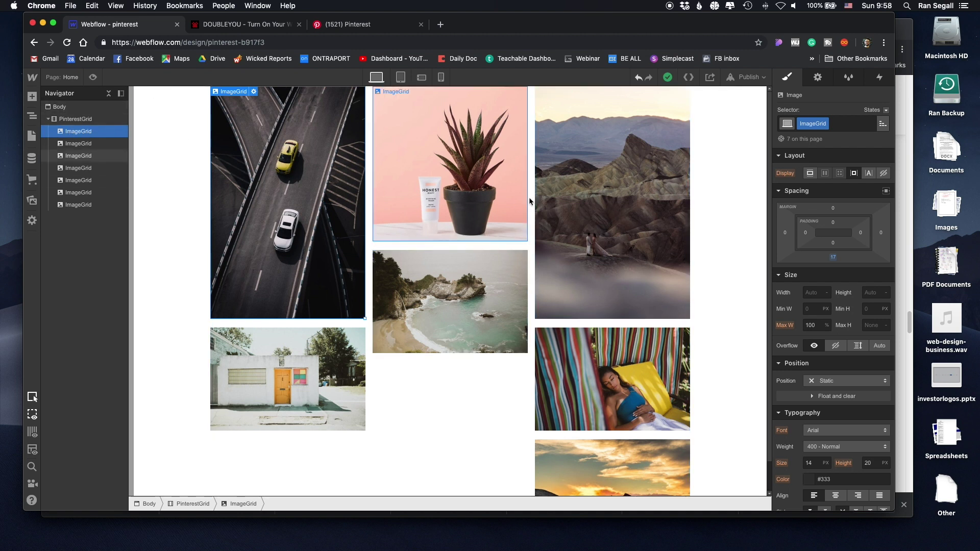
click(102, 144)
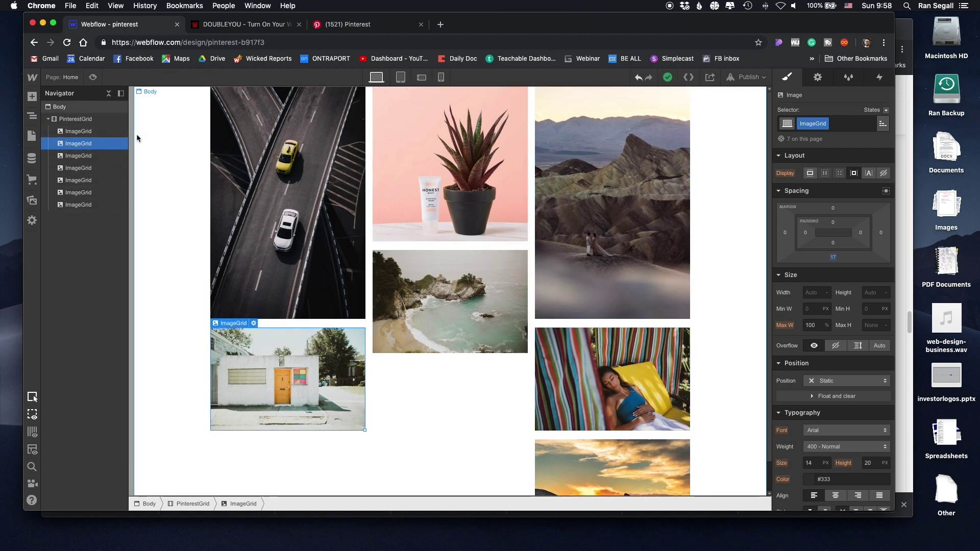
- Remove the static ImageGrid images and review the Projects collection's 10 items
key(super+z)
key(super+z)
key(super+z)
key(super+z)
key(super+z)
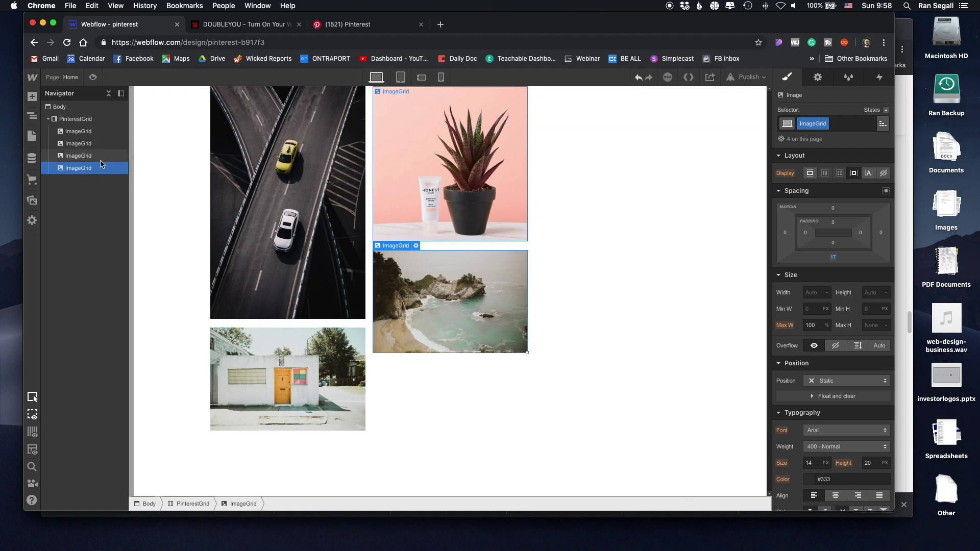
key(super+z)
key(super+z)
click(32, 158)
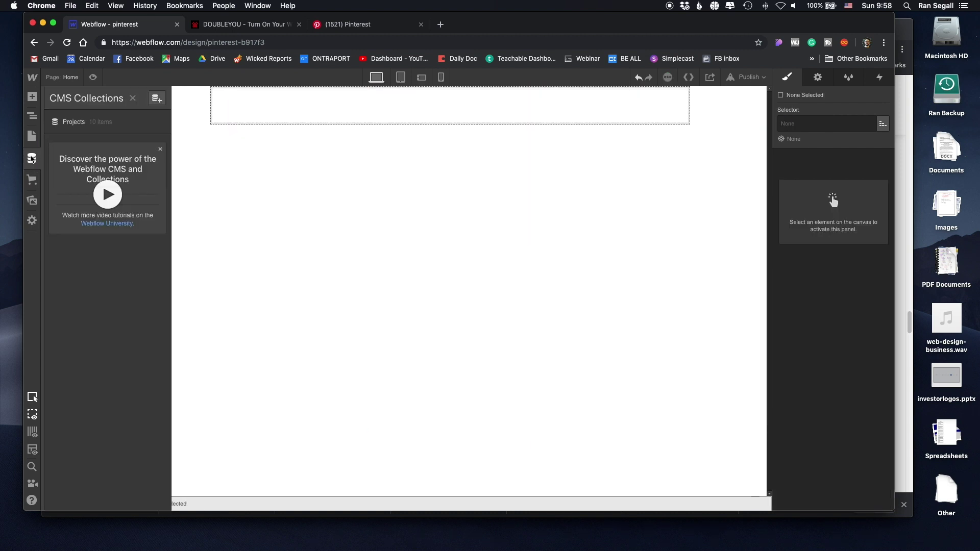
click(71, 125)
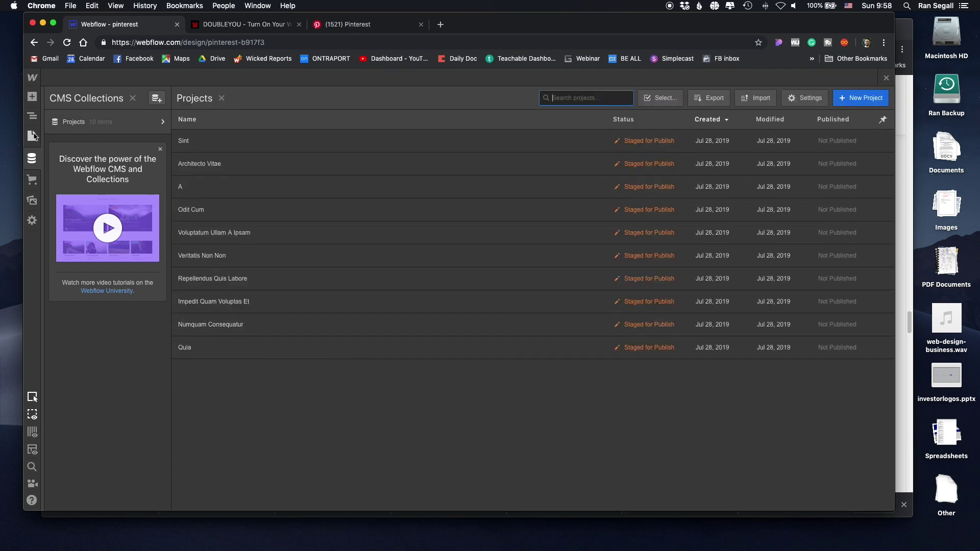
click(32, 136)
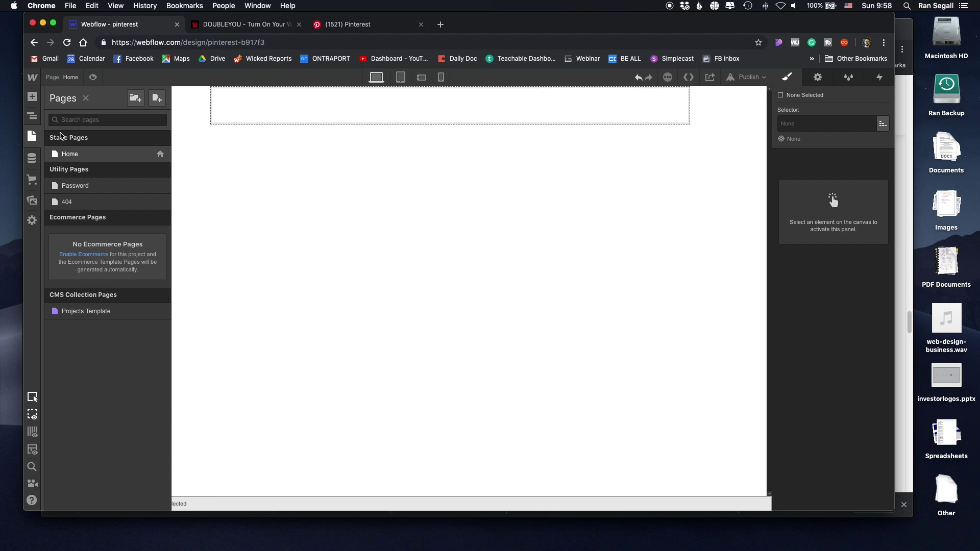
- Drag a Collection List into the PinterestGrid container
click(32, 97)
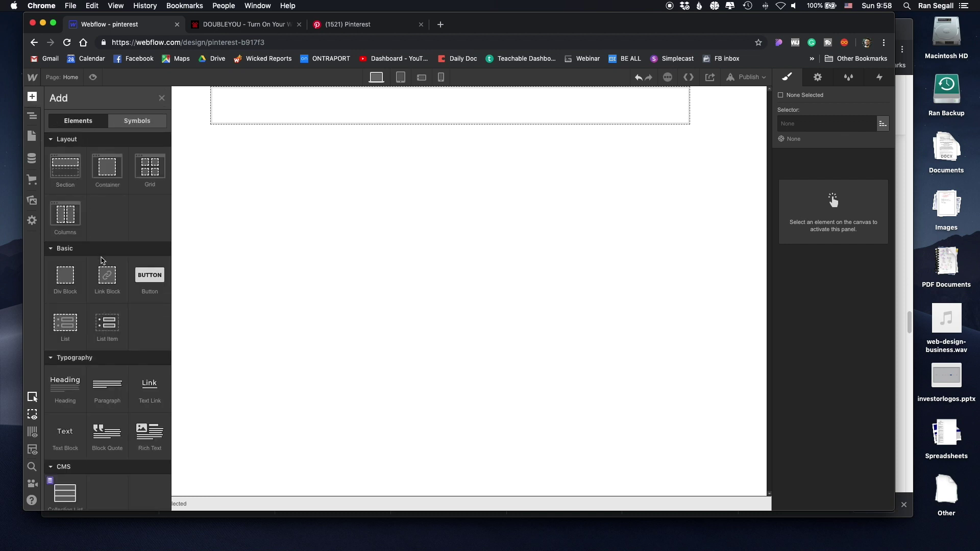
scroll(102, 307, down, 5)
drag(65, 341, 281, 106)
- Bind the Collection List's source to the Projects collection
click(284, 157)
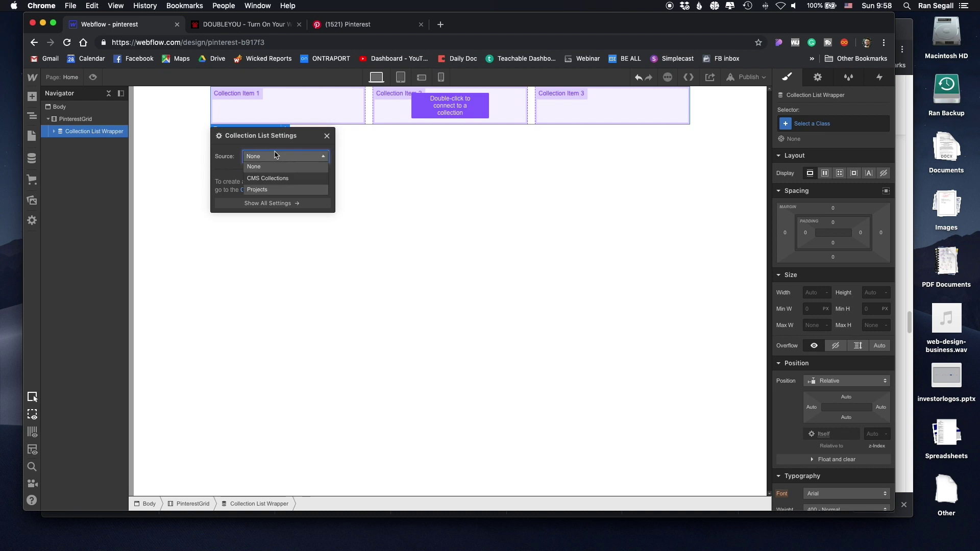
click(265, 190)
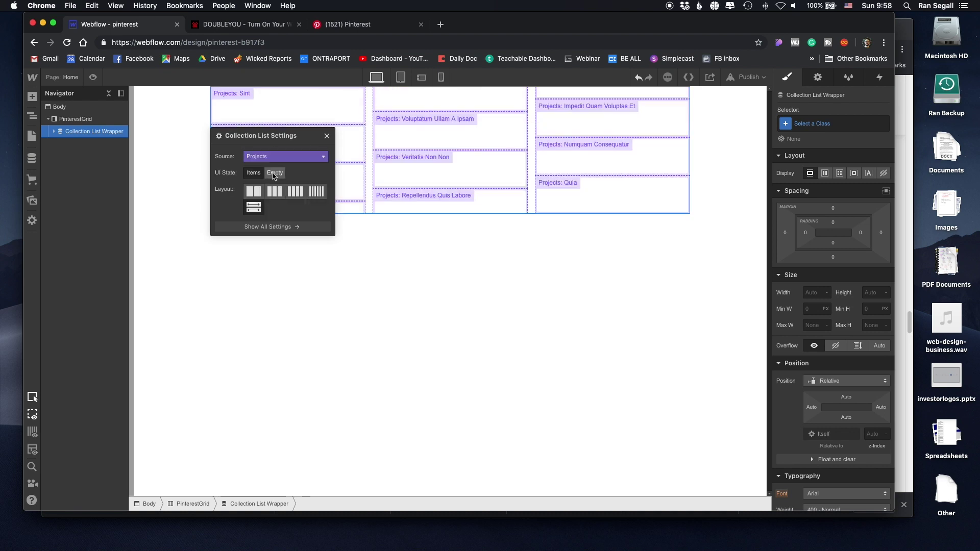
click(327, 136)
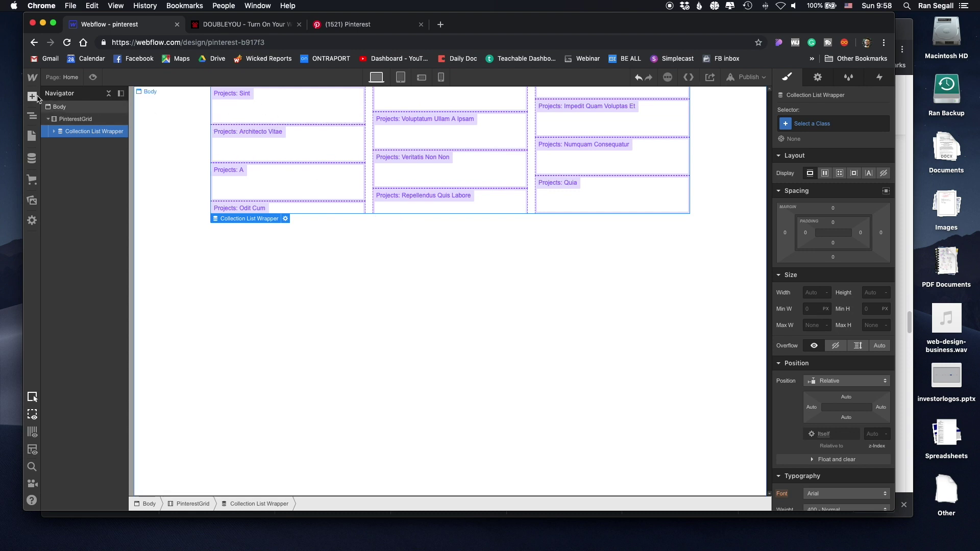
- Add an Image to the first collection item, then delete it again
click(33, 97)
scroll(60, 416, down, 5)
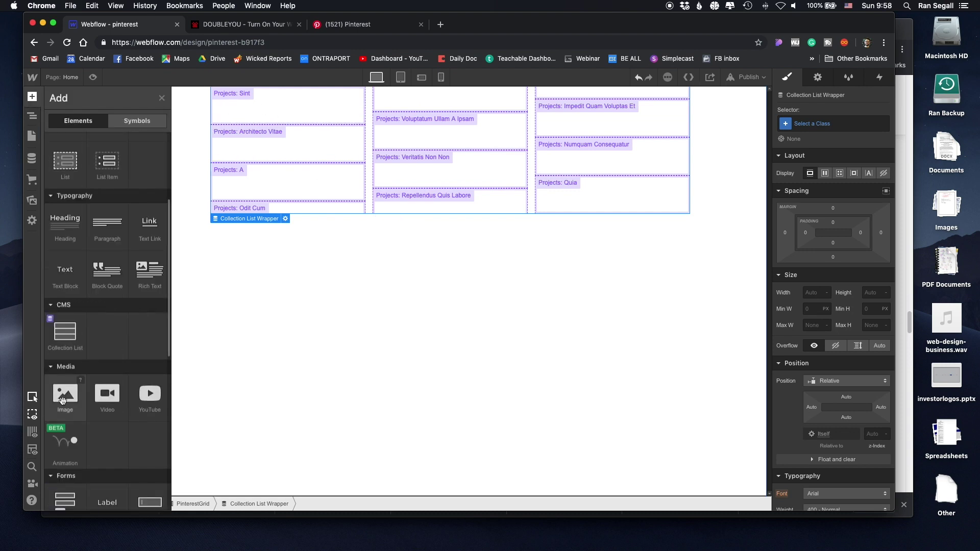
drag(61, 402, 276, 110)
click(169, 128)
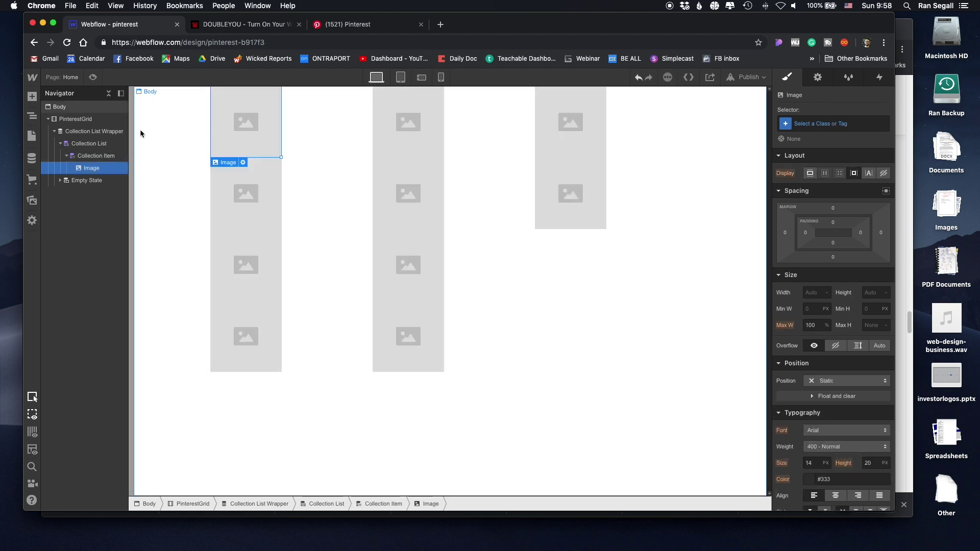
key(Delete)
click(36, 100)
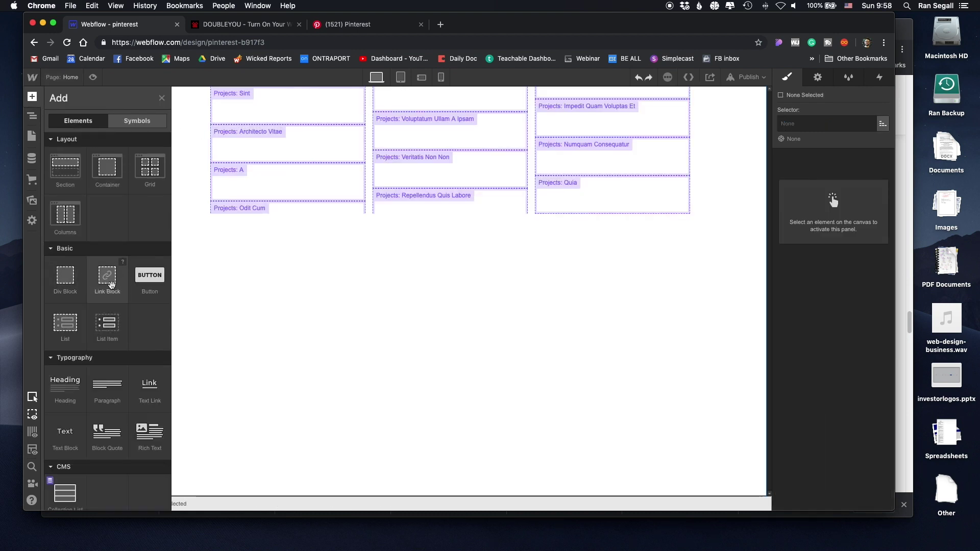
- Add a Link Block to the collection item holding an Image bound to Projects > Main Project Image
drag(111, 285, 271, 108)
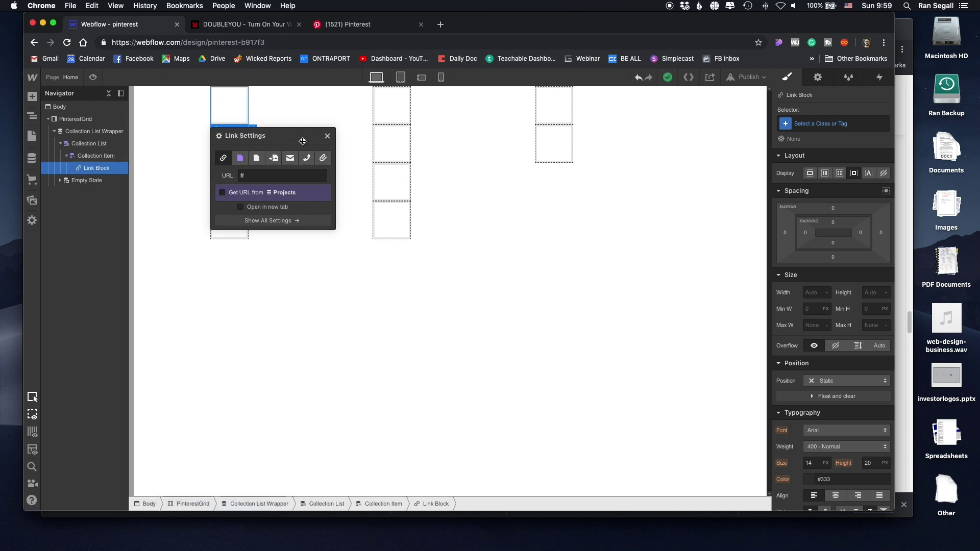
click(328, 136)
click(32, 97)
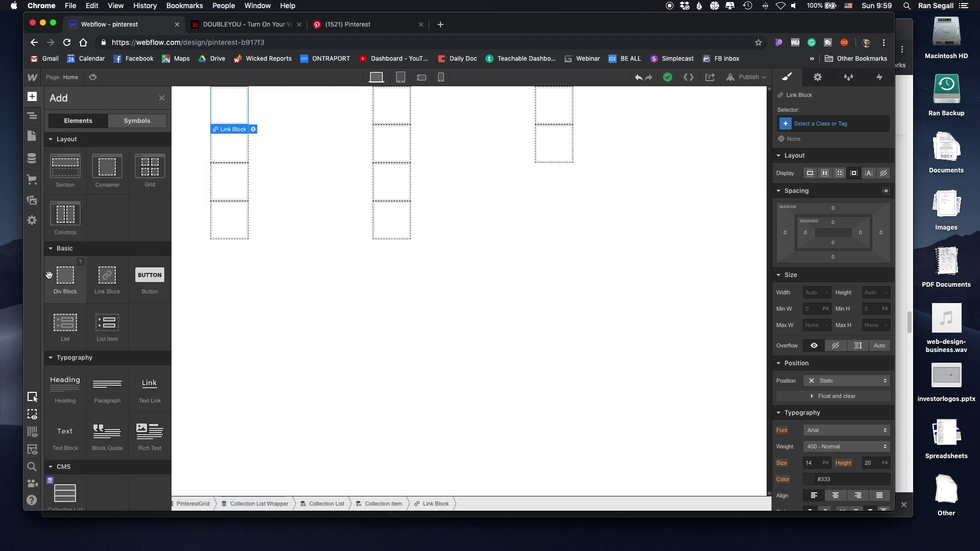
scroll(63, 296, down, 5)
drag(63, 416, 231, 102)
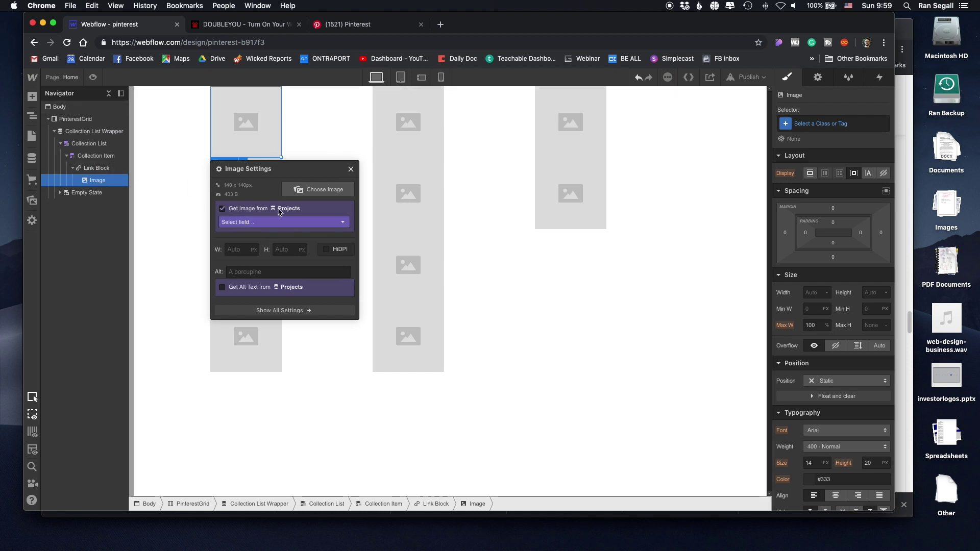
click(283, 222)
click(242, 252)
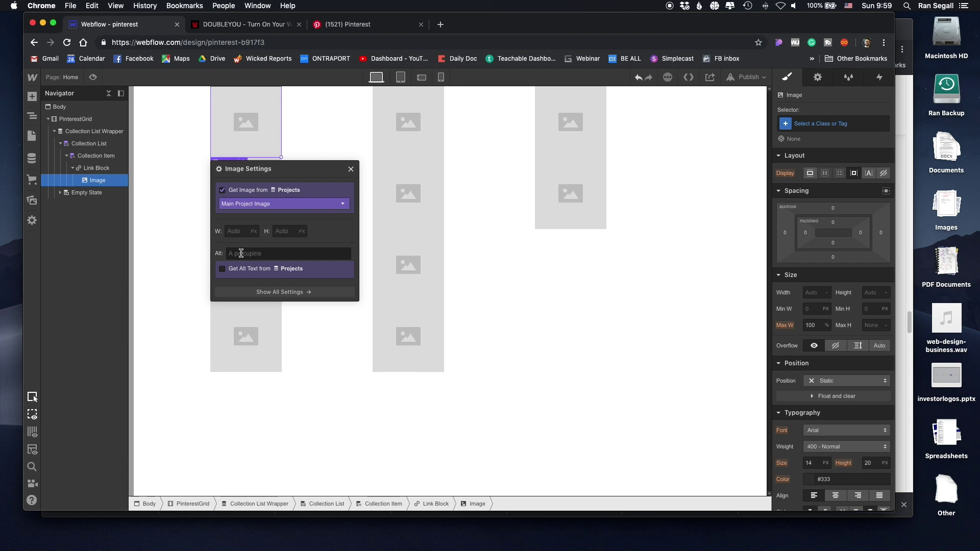
click(351, 169)
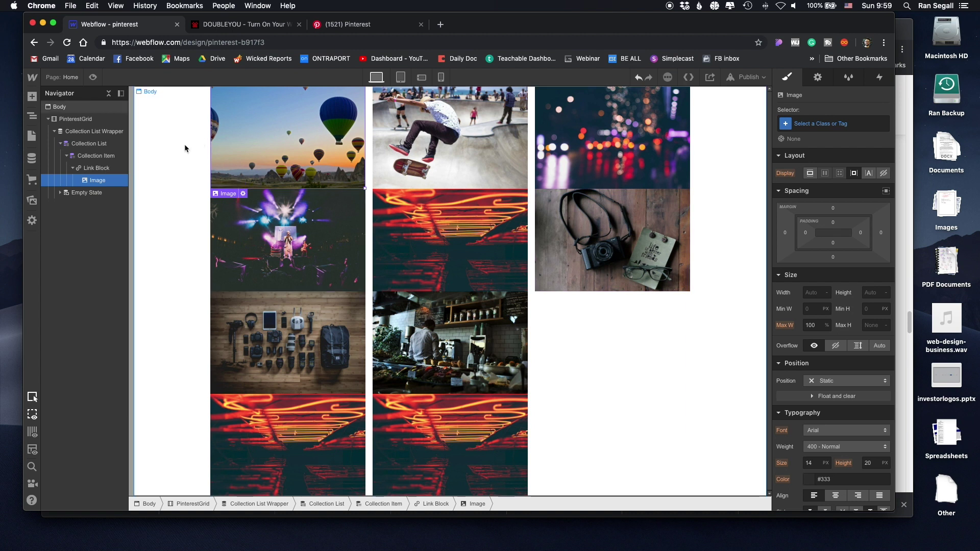
- Apply the ImageGrid class to the Link Block, then select PinterestGrid and preview the page
click(97, 168)
click(828, 123)
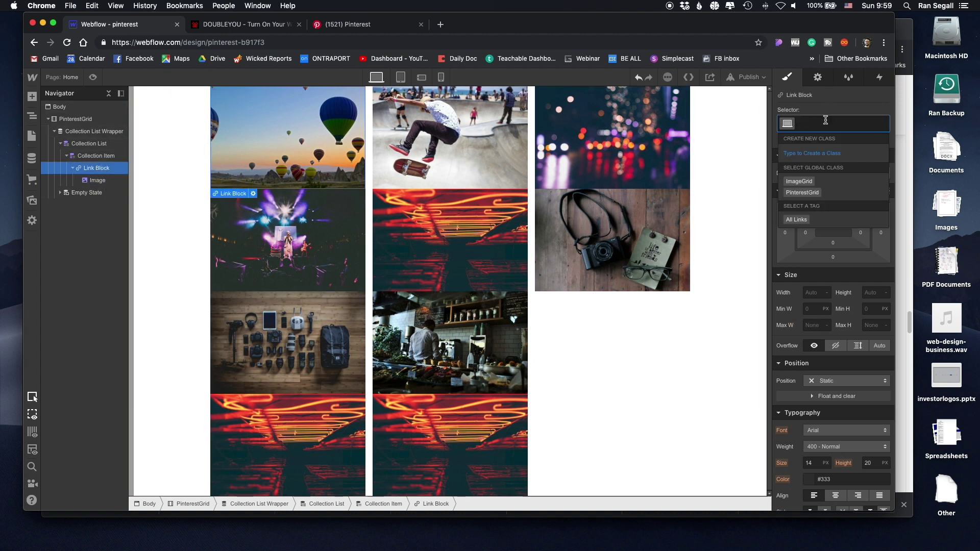
text(grid)
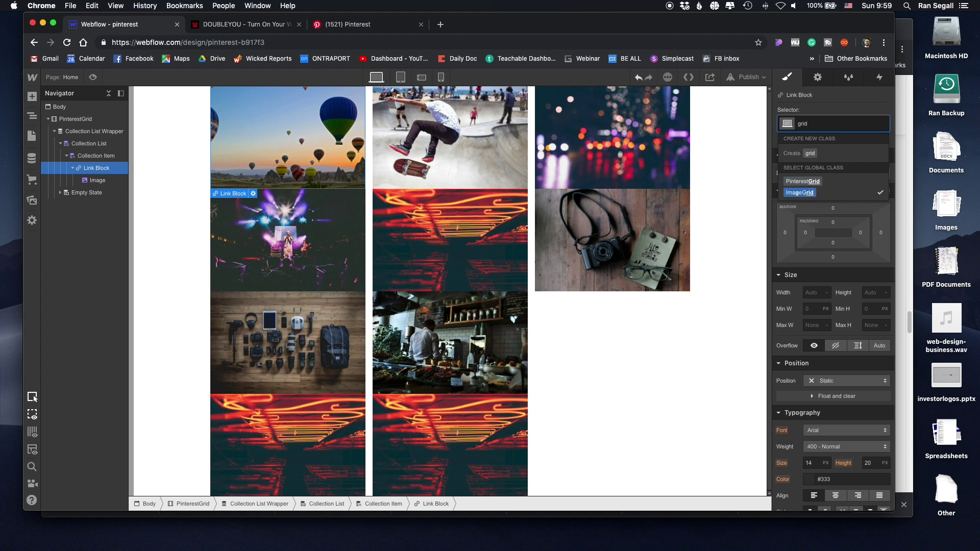
key(Return)
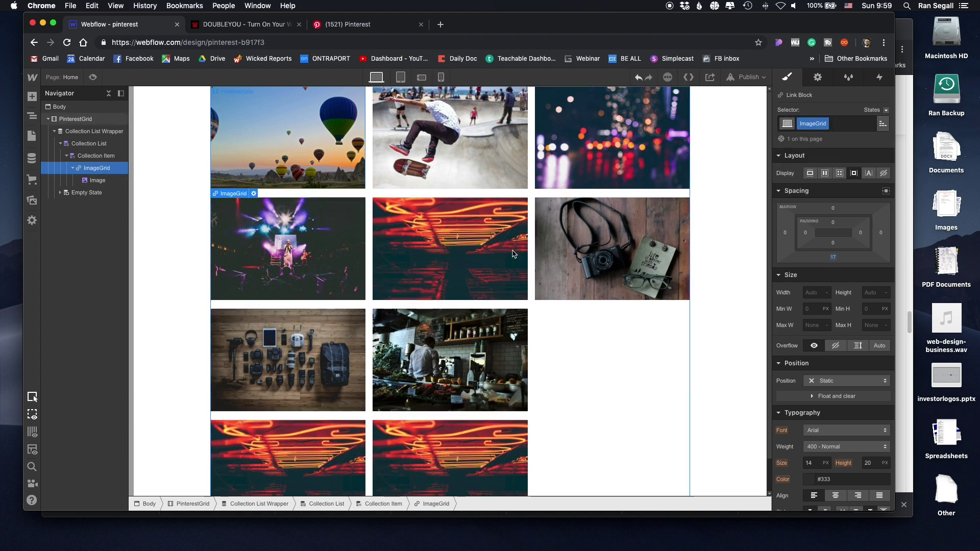
click(531, 255)
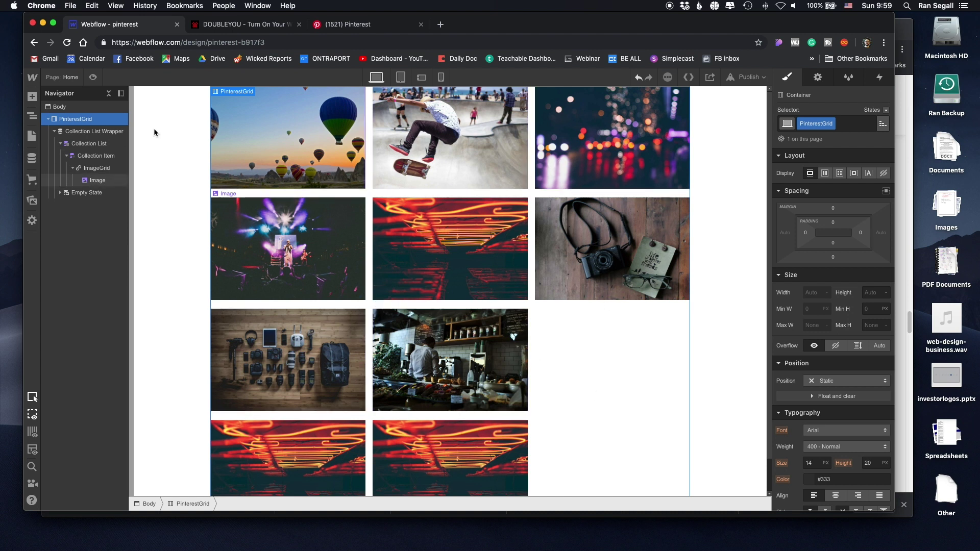
click(93, 77)
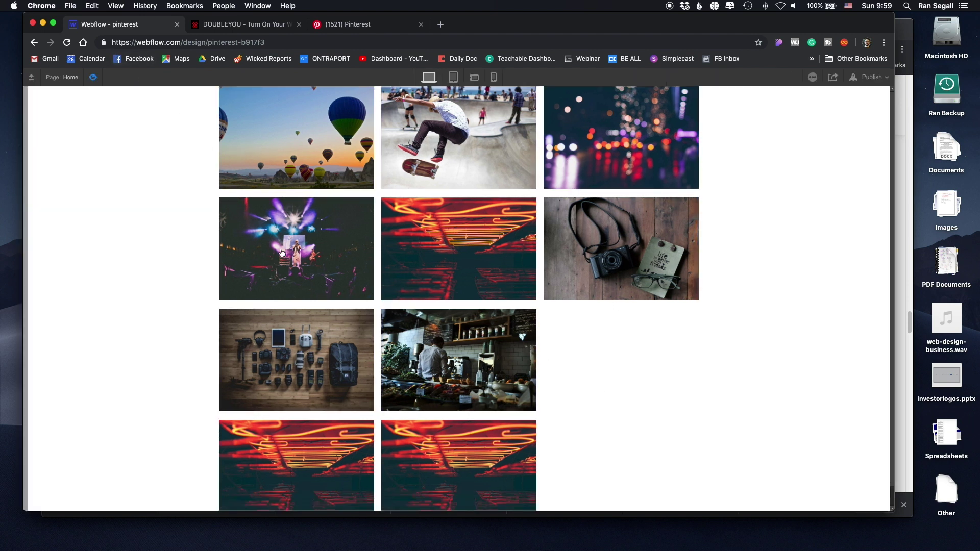